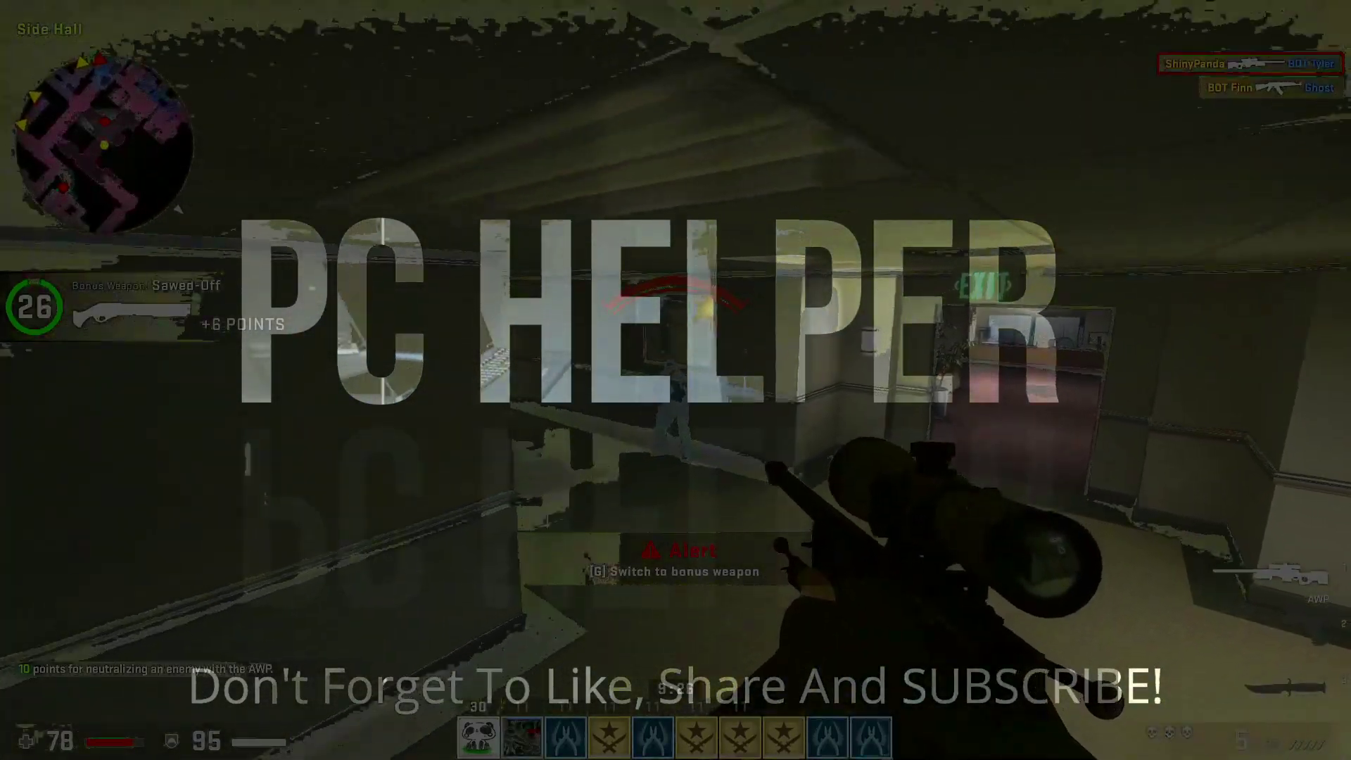
Step: Scope in with the AWP, shoot the first enemy bot, then switch to the Glock
{"action": "right_click", "coordinate": [676, 380]}
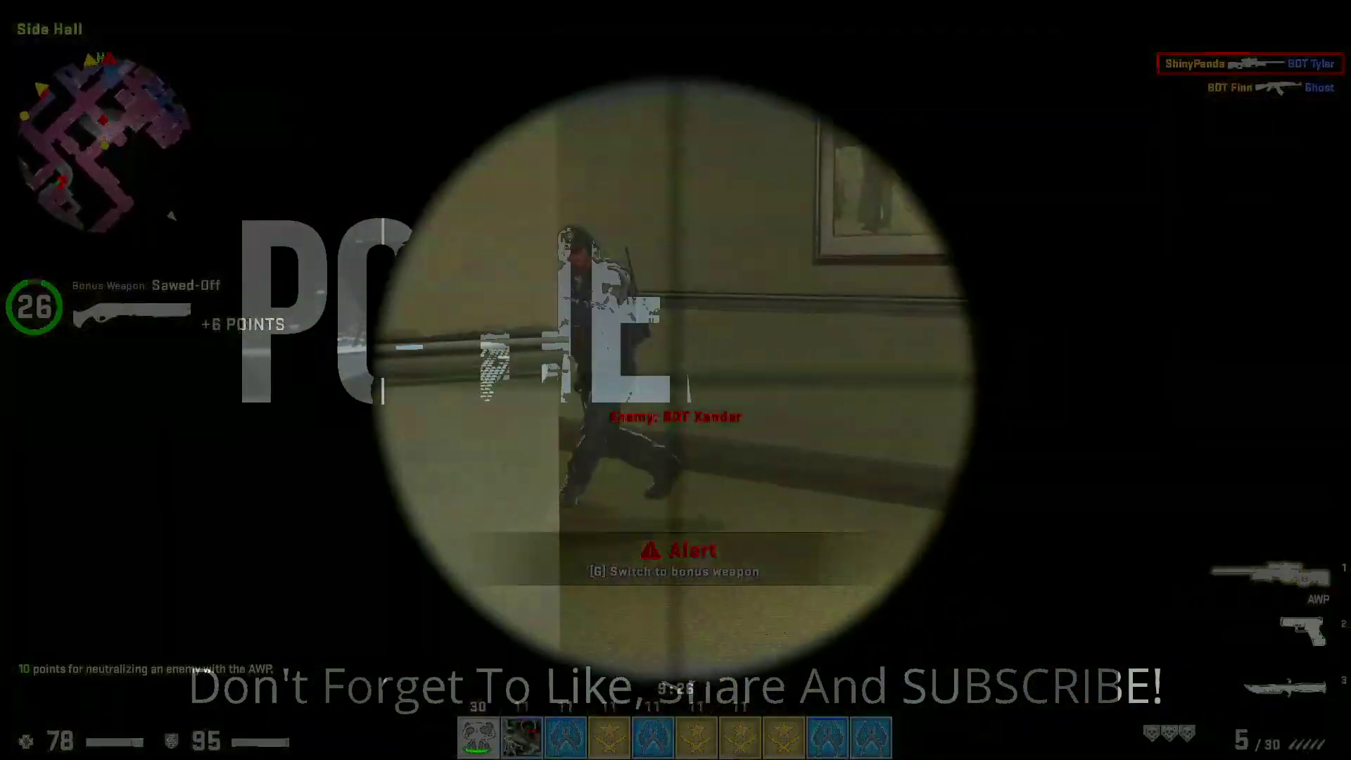
{"action": "left_click", "coordinate": [676, 380]}
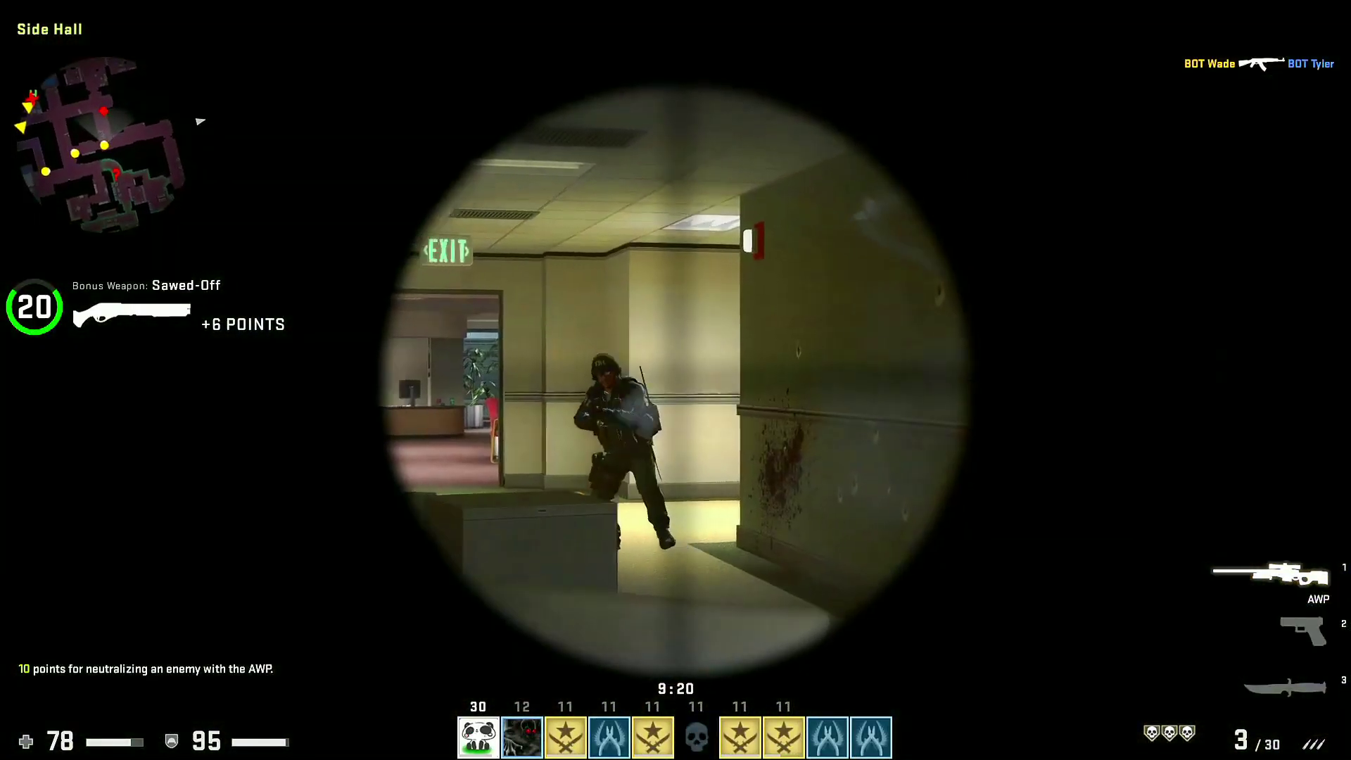
{"action": "left_click", "coordinate": [676, 380]}
{"action": "key", "text": "2"}
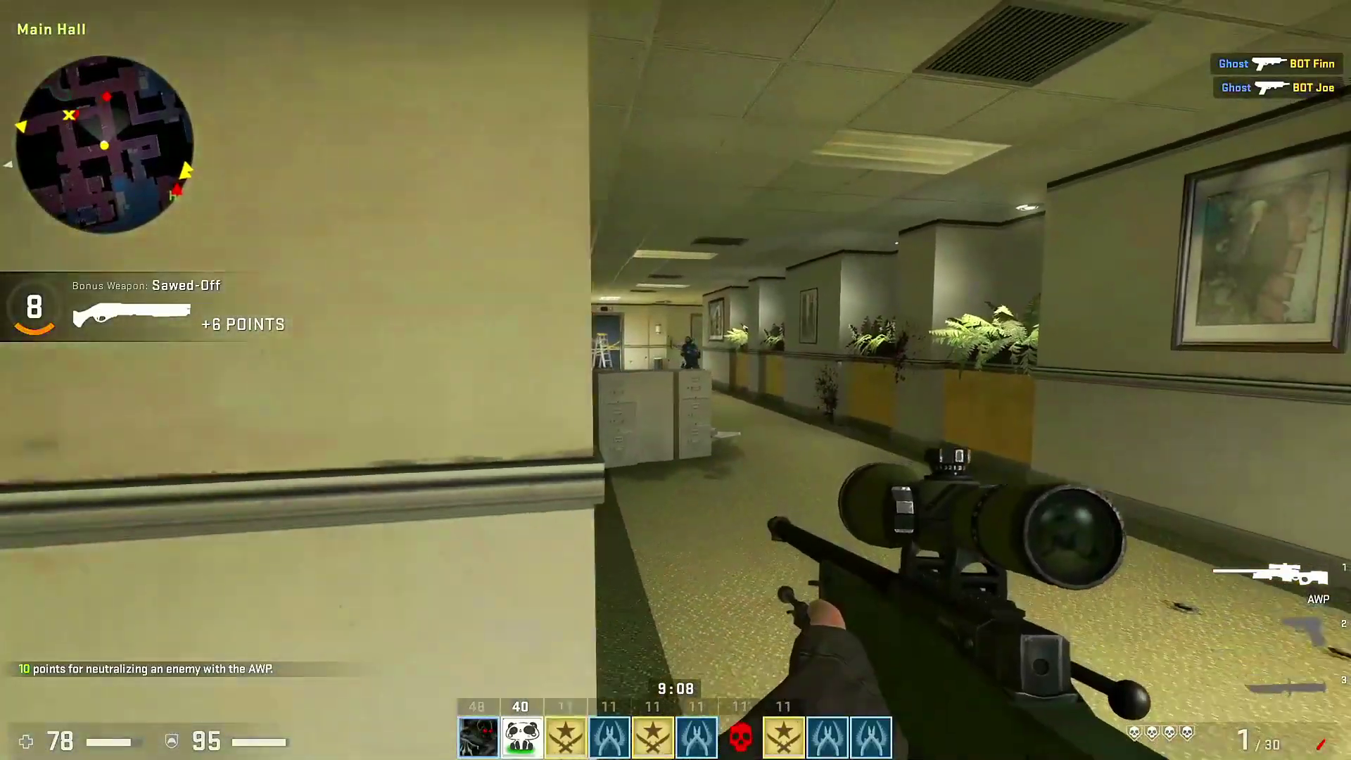
Step: Snipe the bot down the hall, reload, and advance into Side Hall to kill another
{"action": "right_click", "coordinate": [676, 380]}
{"action": "left_click", "coordinate": [676, 380]}
{"action": "key", "text": "2"}
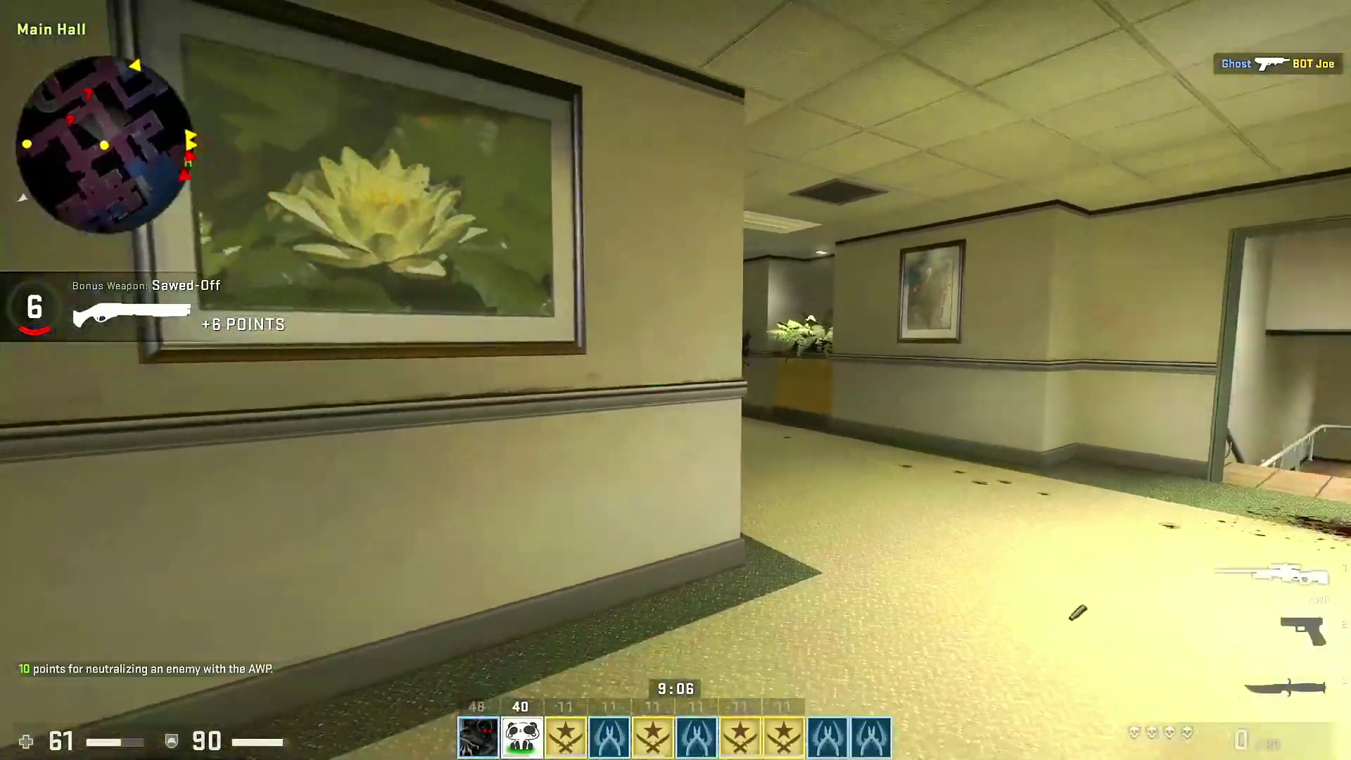
{"action": "key", "text": "1"}
{"action": "key", "text": "w"}
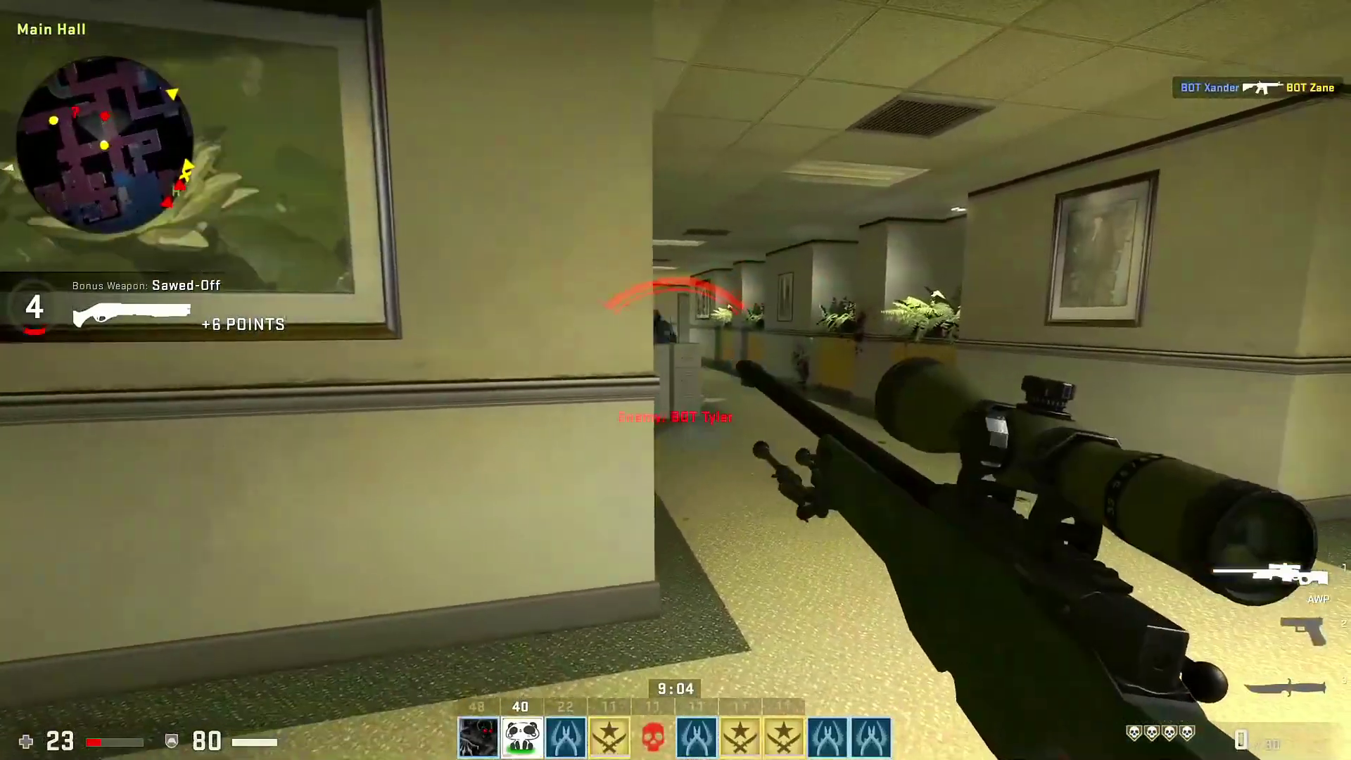
{"action": "key", "text": "r"}
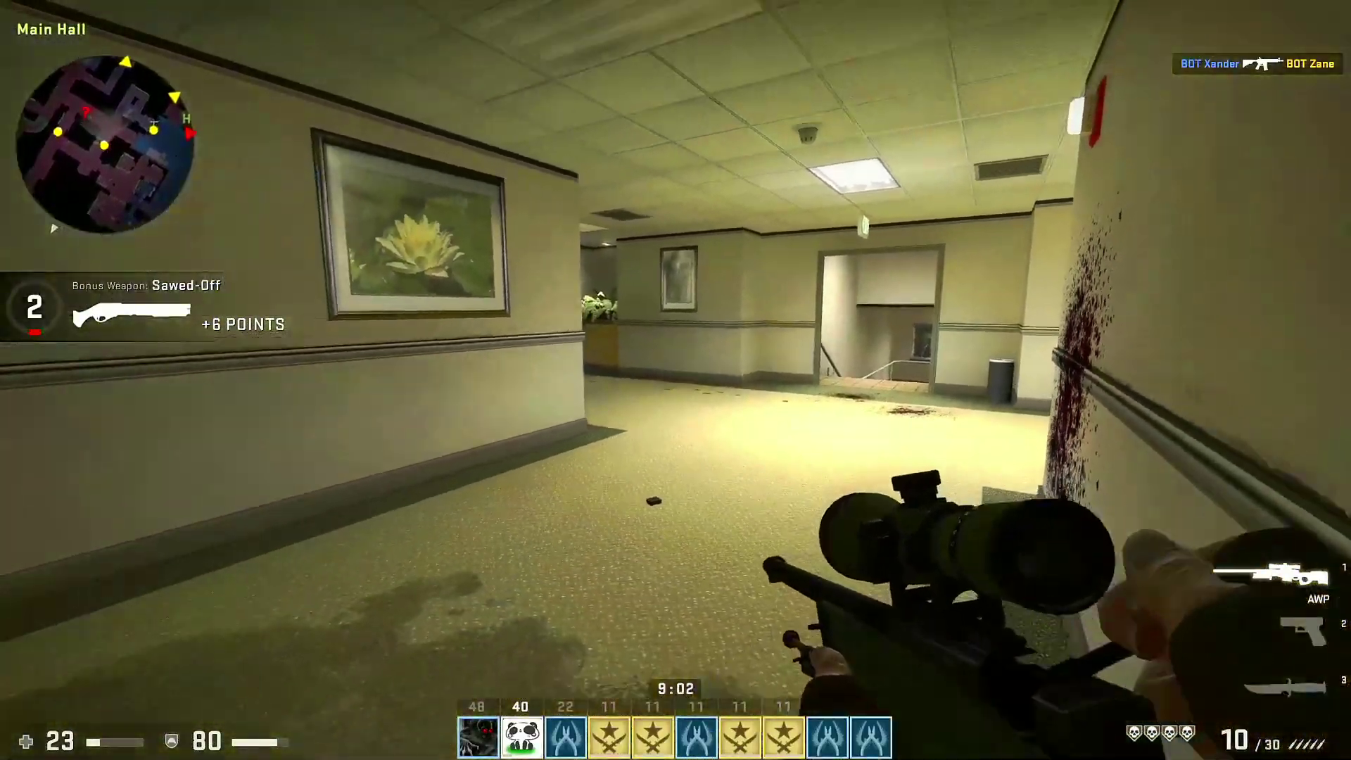
{"action": "key", "text": "w"}
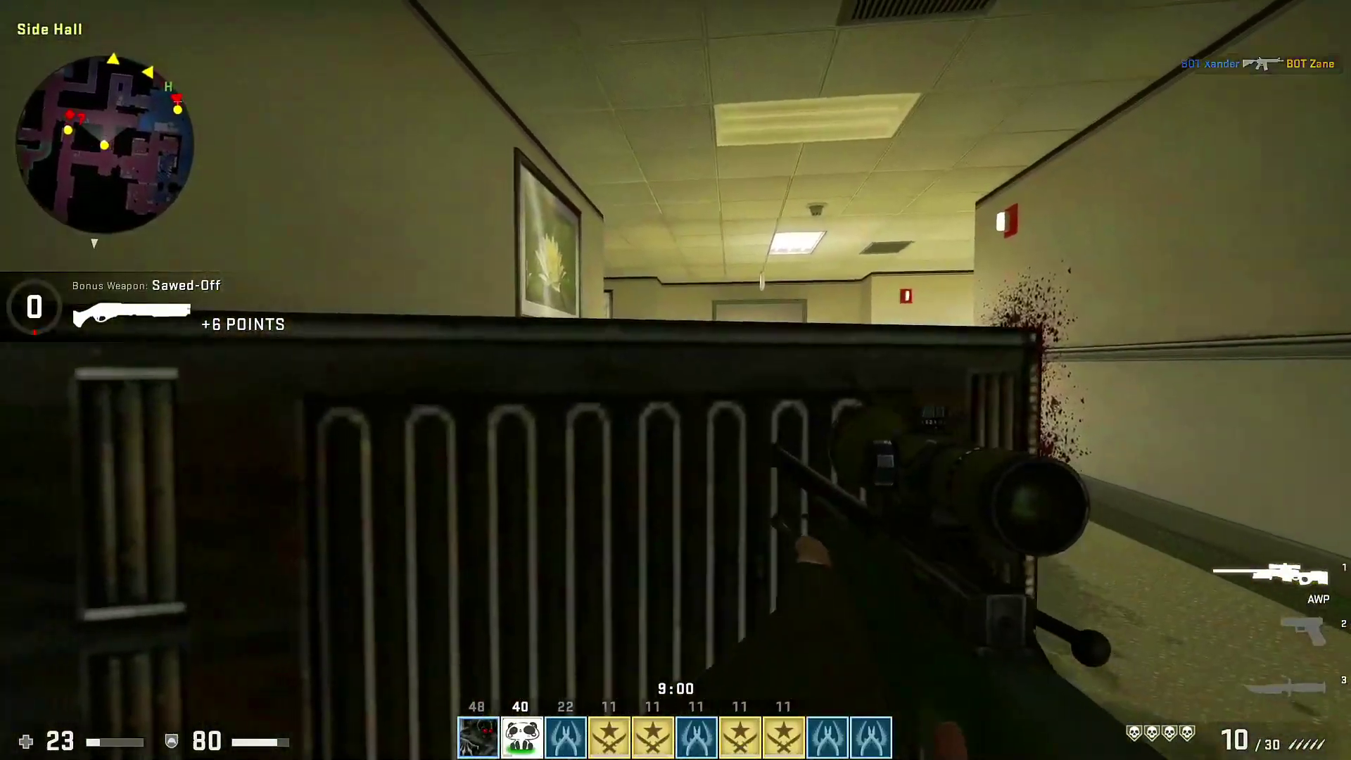
{"action": "right_click", "coordinate": [676, 380]}
{"action": "left_click", "coordinate": [676, 380]}
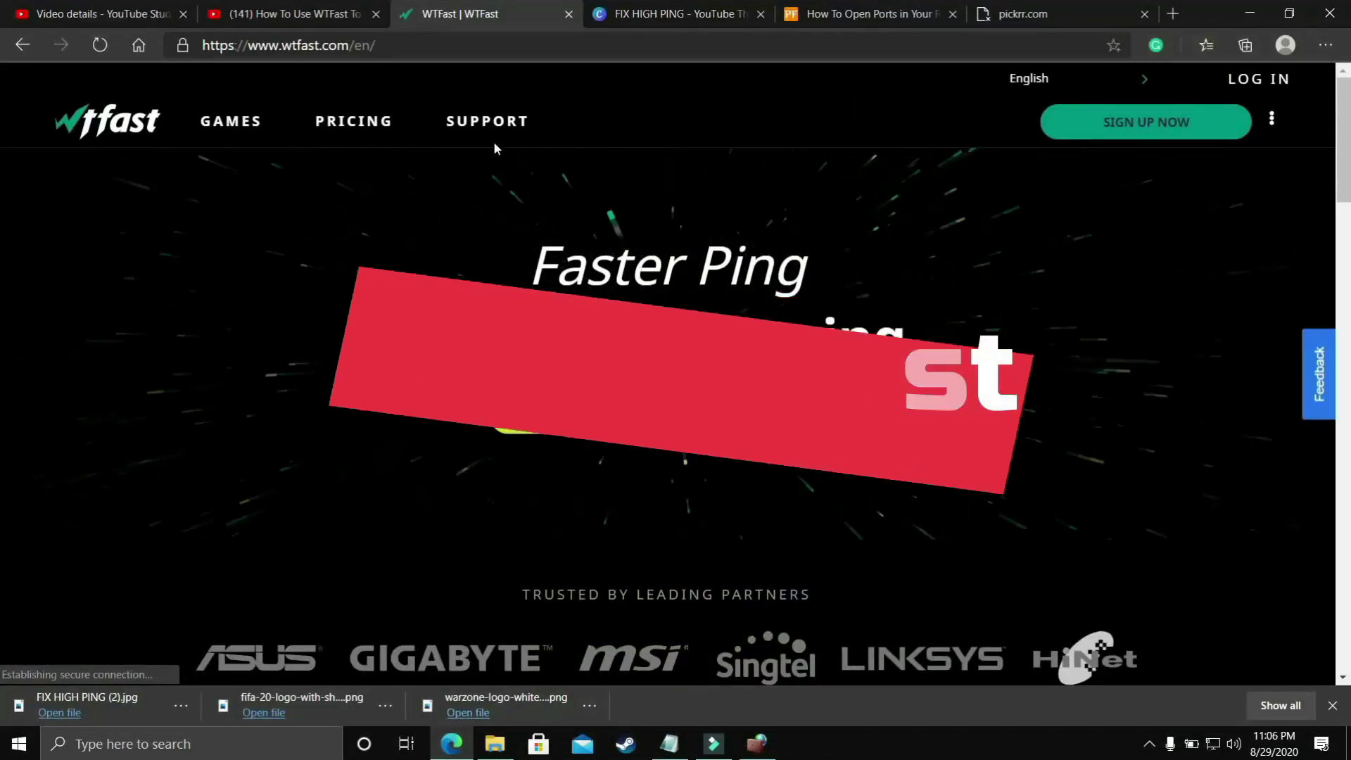
Step: Scroll through the wtfast.com homepage, then switch to the 'How To Use WTFast' video tab
{"action": "scroll", "coordinate": [274, 218], "scroll_direction": "down", "scroll_amount": 3}
{"action": "scroll", "coordinate": [276, 223], "scroll_direction": "down", "scroll_amount": 4}
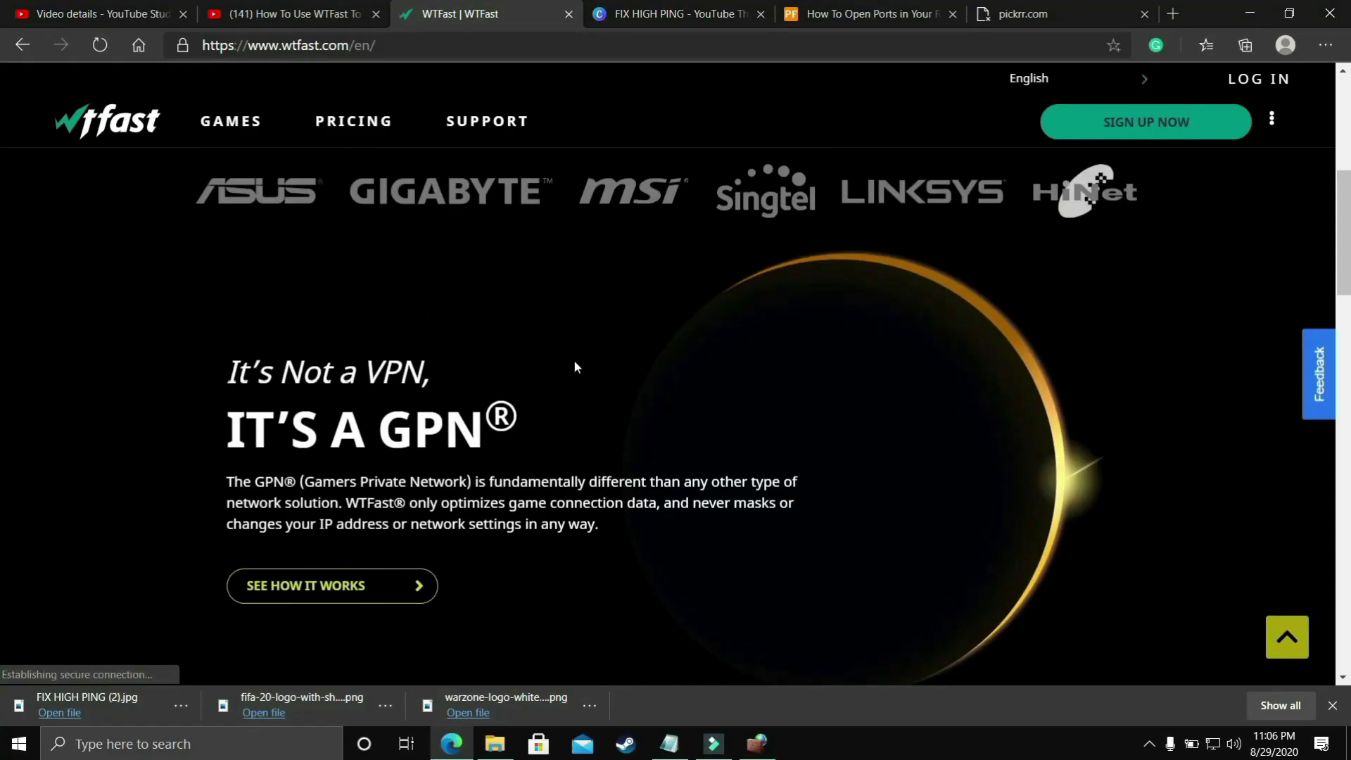
{"action": "scroll", "coordinate": [575, 362], "scroll_direction": "down", "scroll_amount": 6}
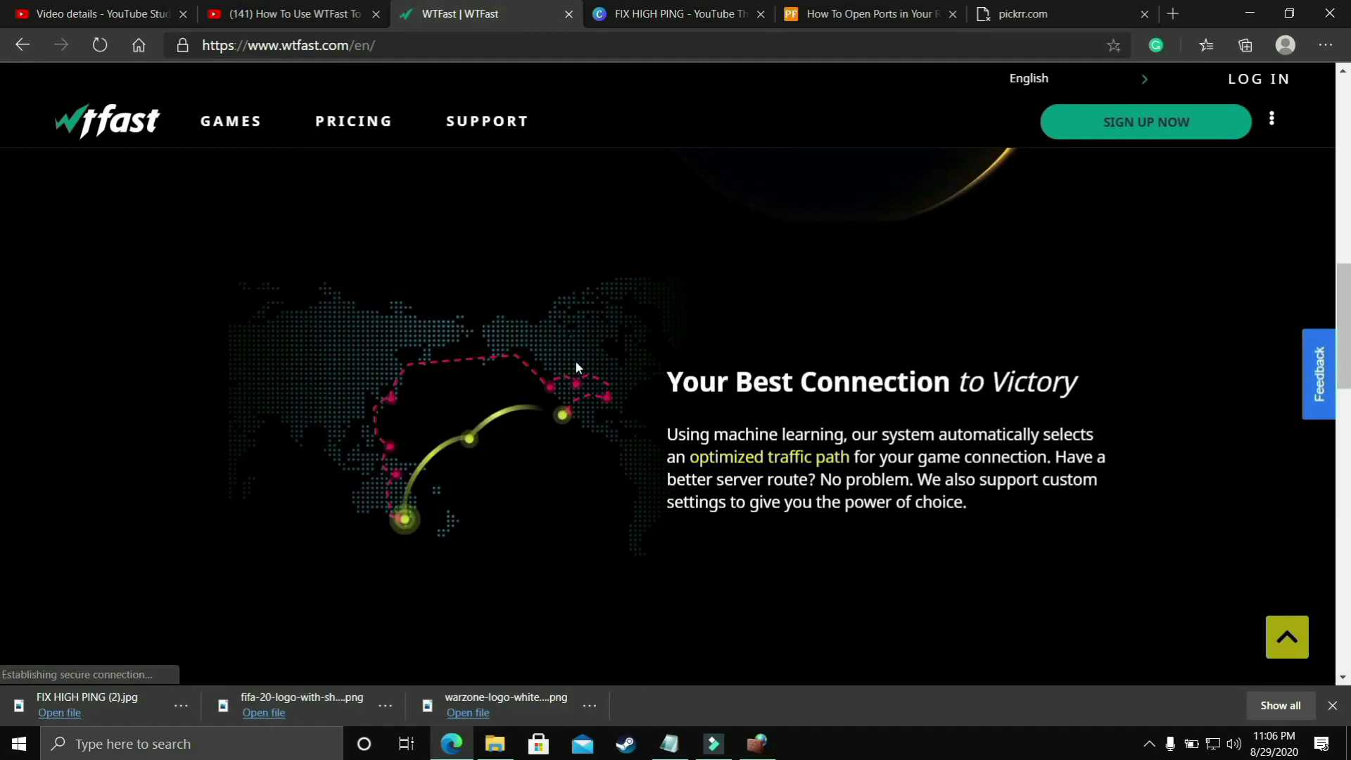
{"action": "scroll", "coordinate": [576, 360], "scroll_direction": "down", "scroll_amount": 5}
{"action": "scroll", "coordinate": [576, 360], "scroll_direction": "down", "scroll_amount": 5}
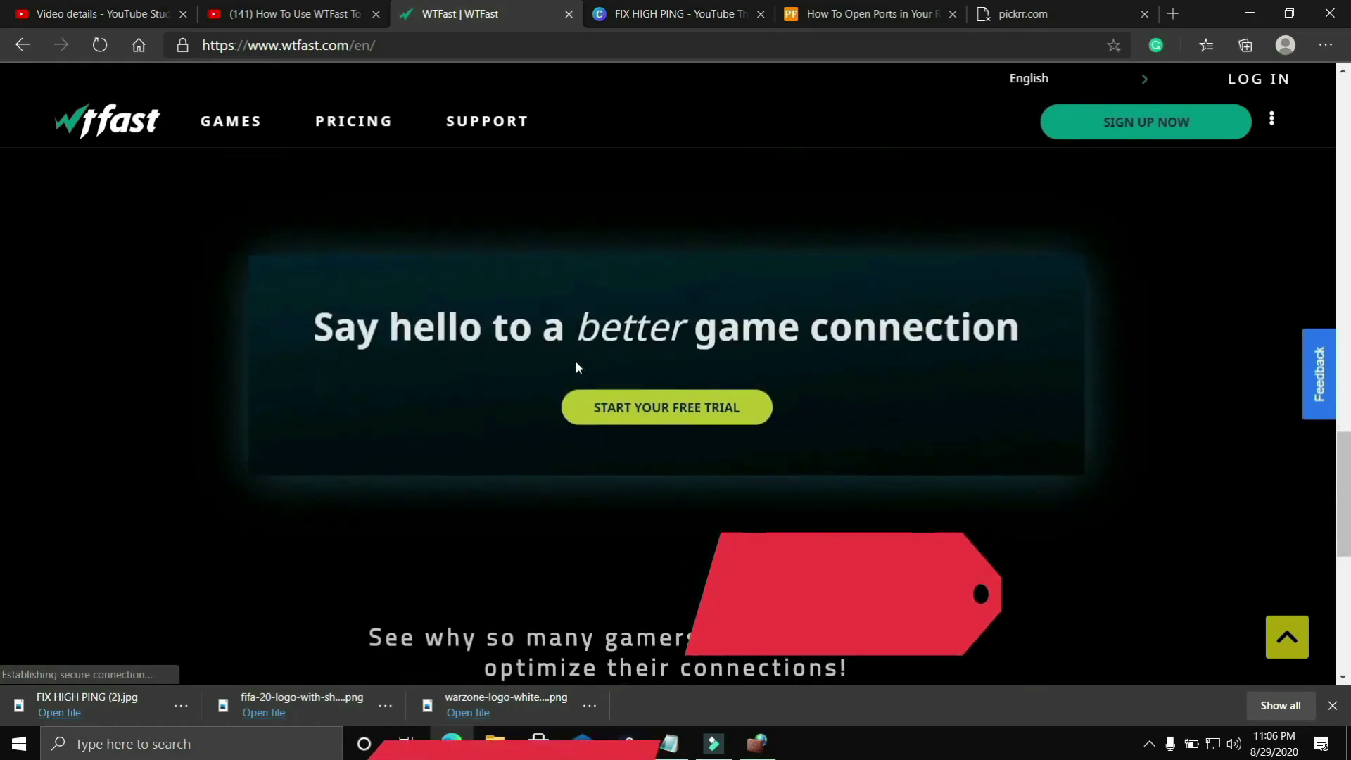
{"action": "scroll", "coordinate": [576, 360], "scroll_direction": "down", "scroll_amount": 5}
{"action": "left_click", "coordinate": [243, 10]}
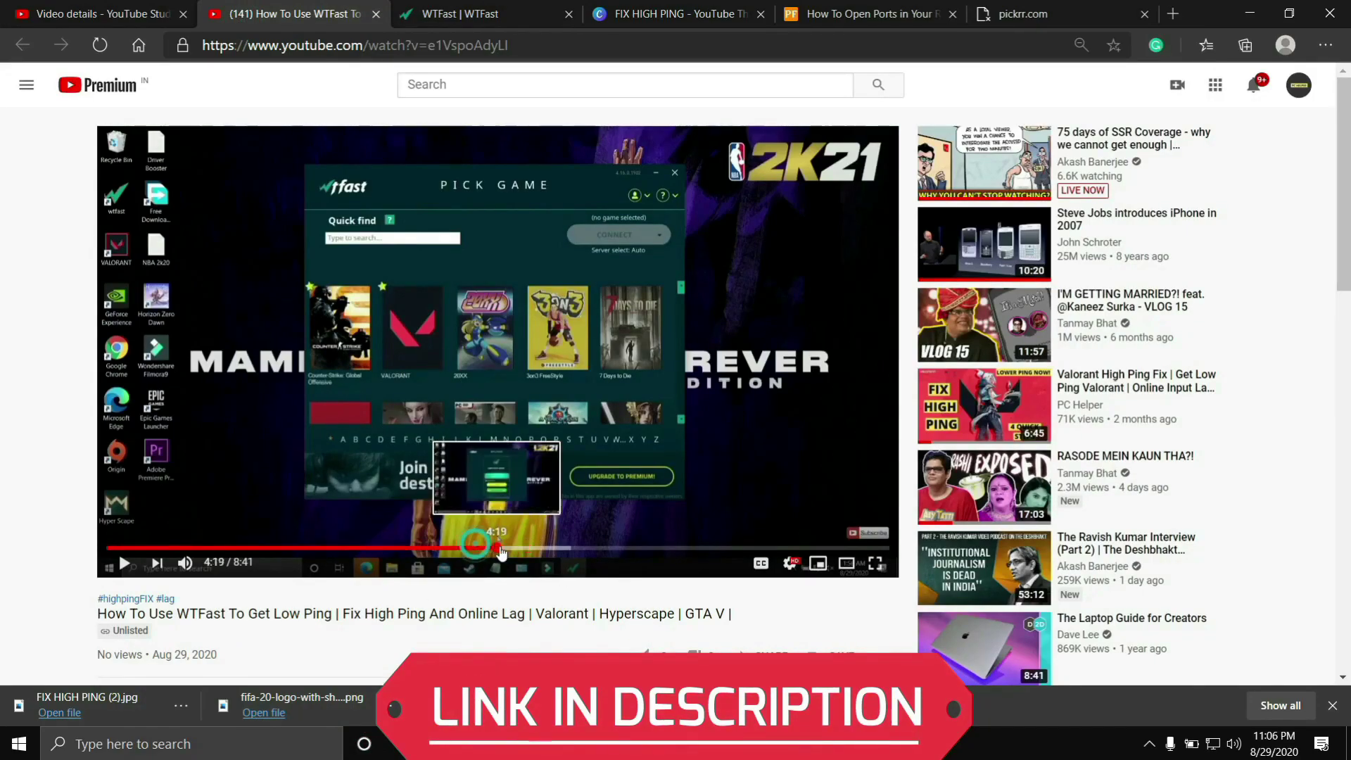
Step: Skip the WTFast tutorial video ahead to about 4:54
{"action": "mouse_move", "coordinate": [525, 549]}
{"action": "left_mouse_down"}
{"action": "mouse_move", "coordinate": [799, 535]}
{"action": "mouse_move", "coordinate": [549, 549]}
{"action": "left_mouse_up"}
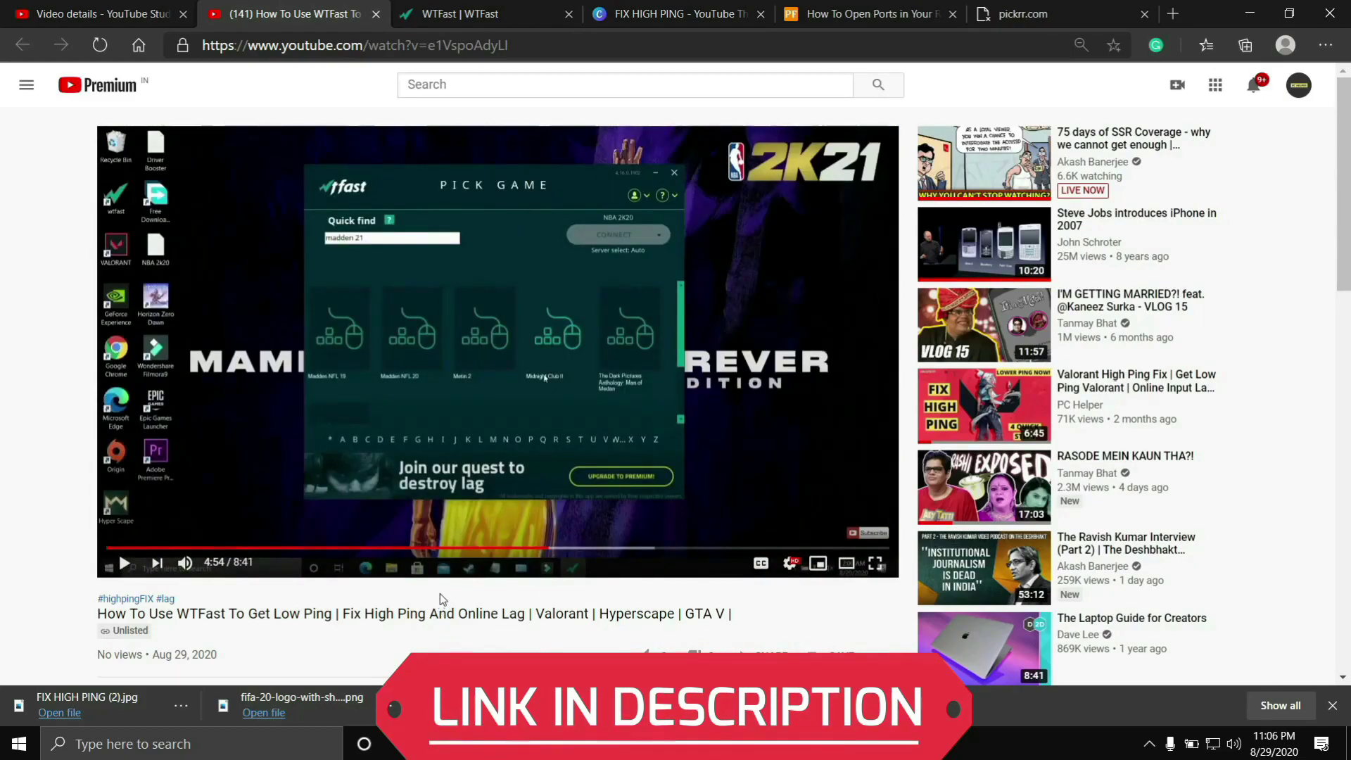
{"action": "scroll", "coordinate": [442, 593], "scroll_direction": "up", "scroll_amount": 2}
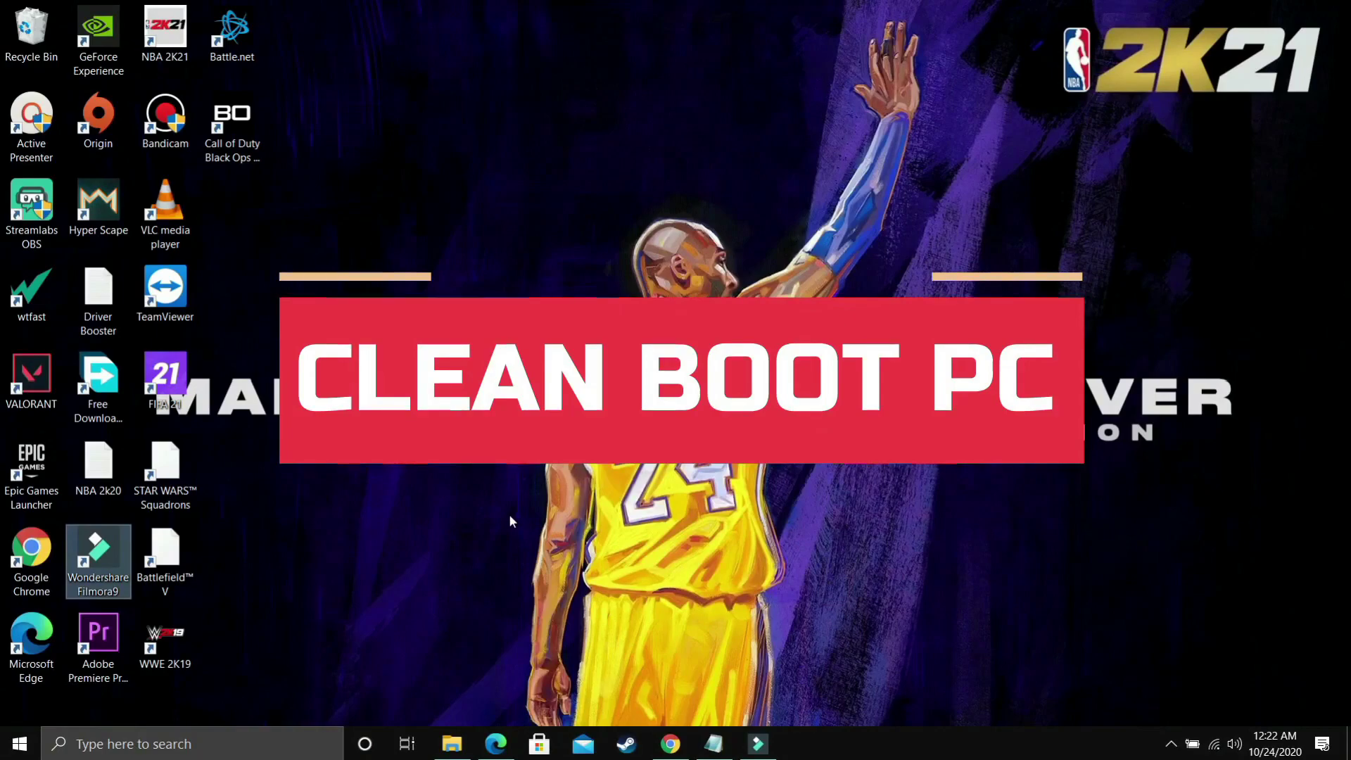
Step: Bring the Clean Boot Windows 10 YouTube video forward in Edge and scroll around its page
{"action": "left_click", "coordinate": [496, 744]}
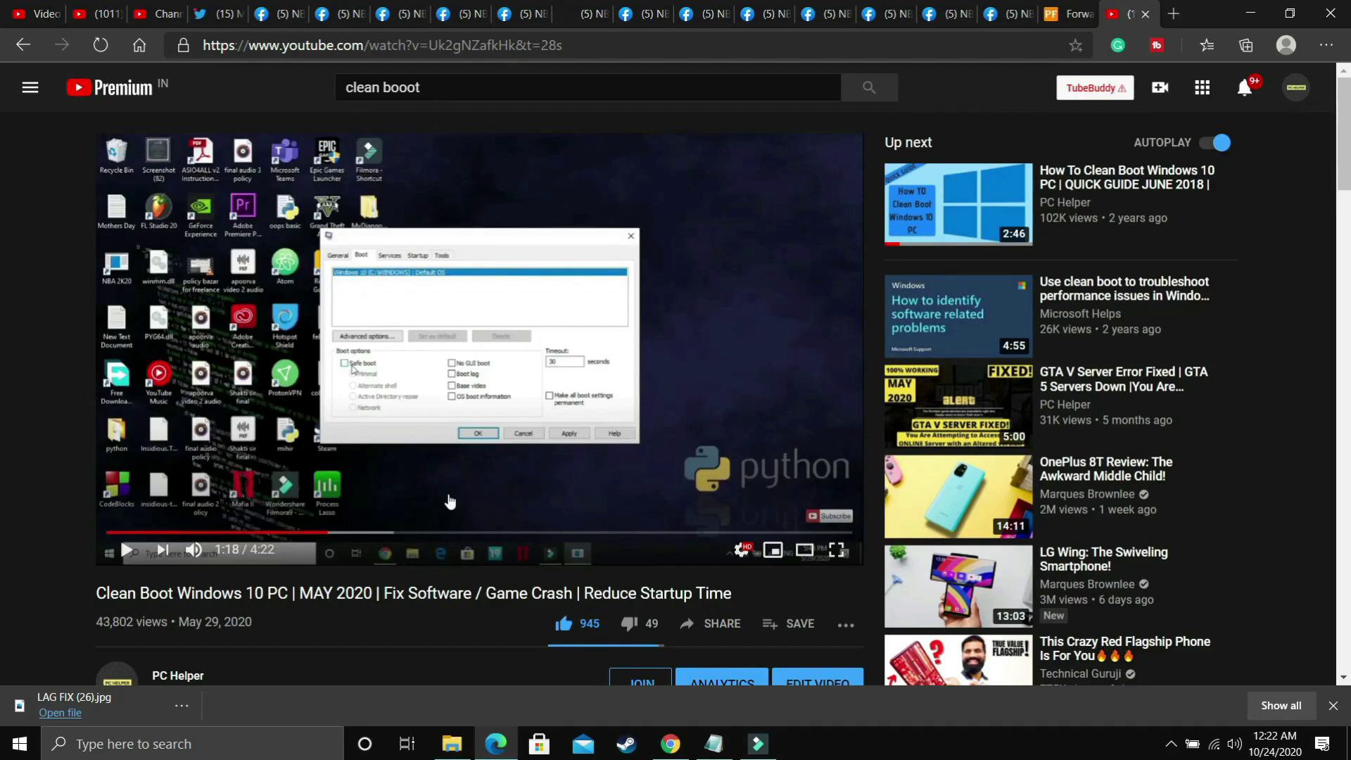
{"action": "scroll", "coordinate": [500, 474], "scroll_direction": "down", "scroll_amount": 2}
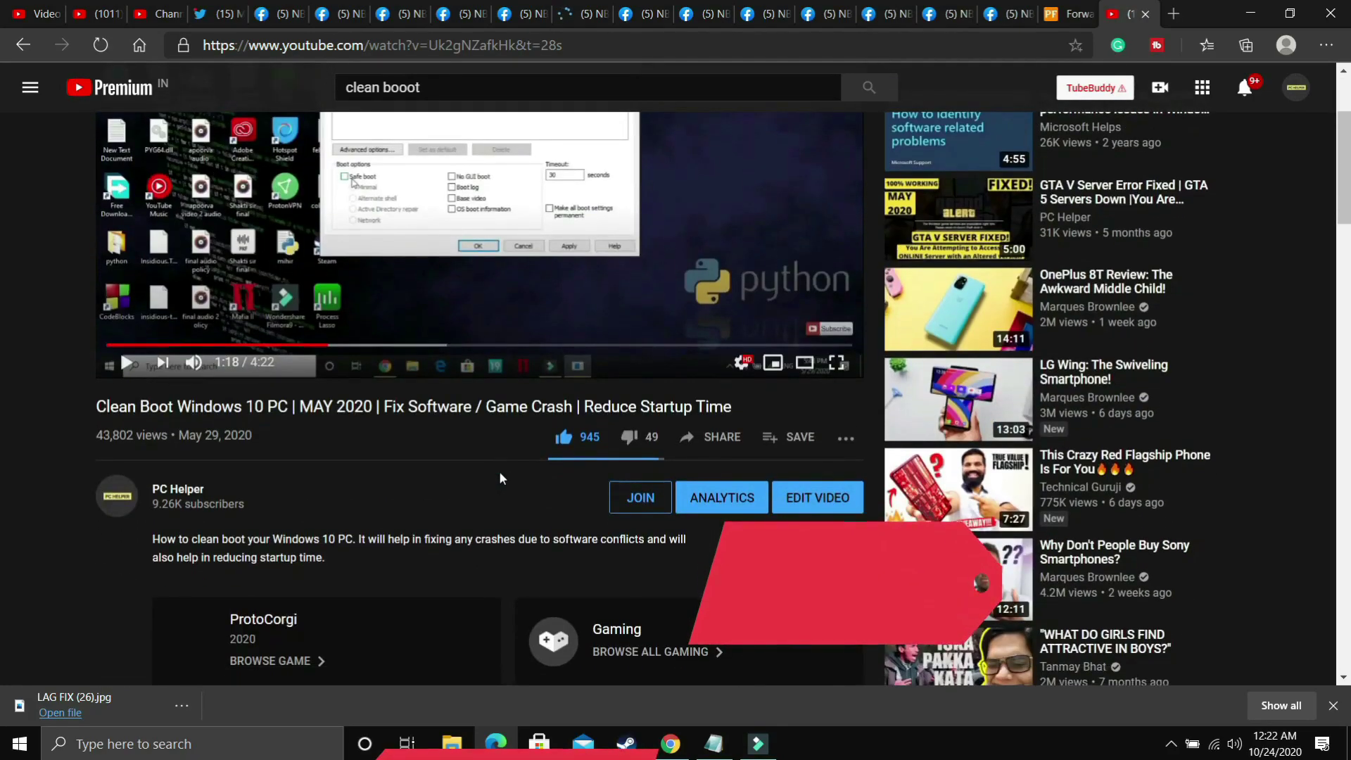
{"action": "scroll", "coordinate": [480, 495], "scroll_direction": "up", "scroll_amount": 2}
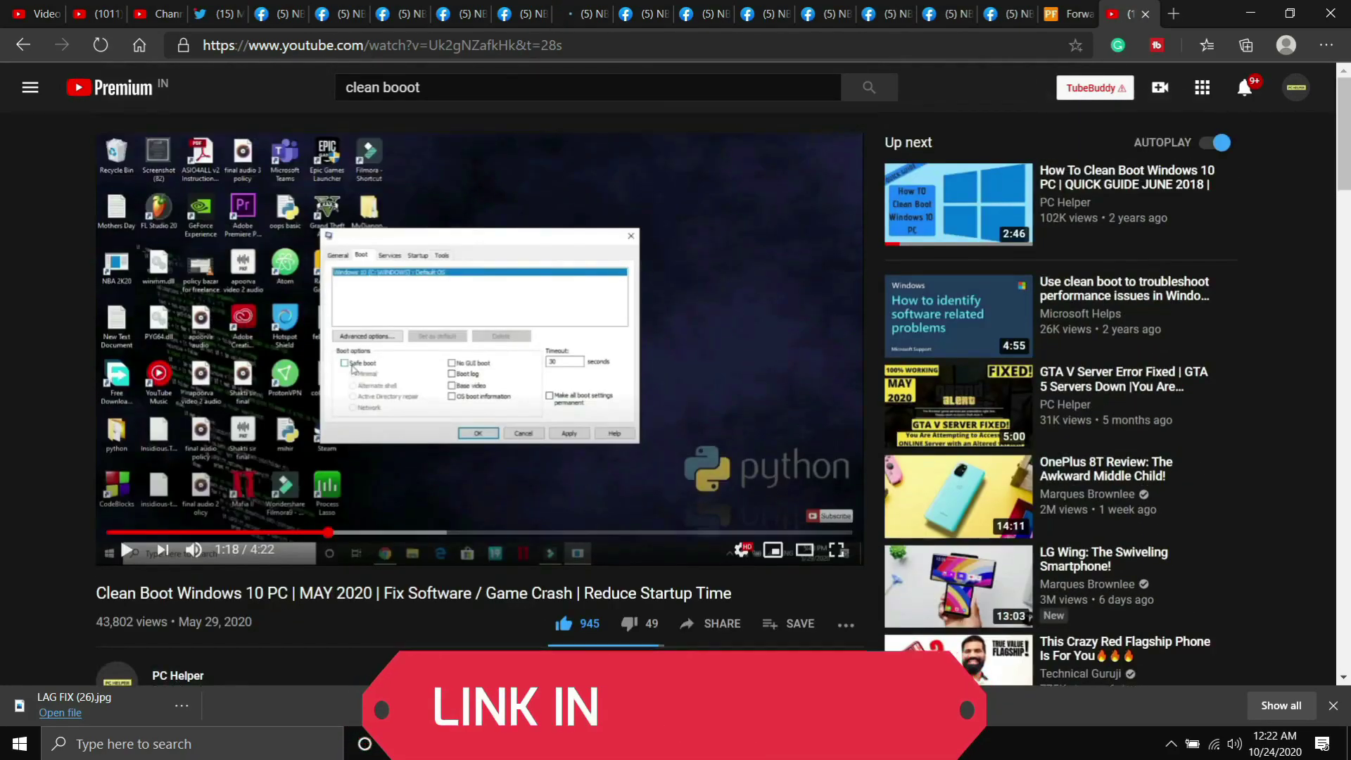
{"action": "scroll", "coordinate": [545, 594], "scroll_direction": "up", "scroll_amount": 1}
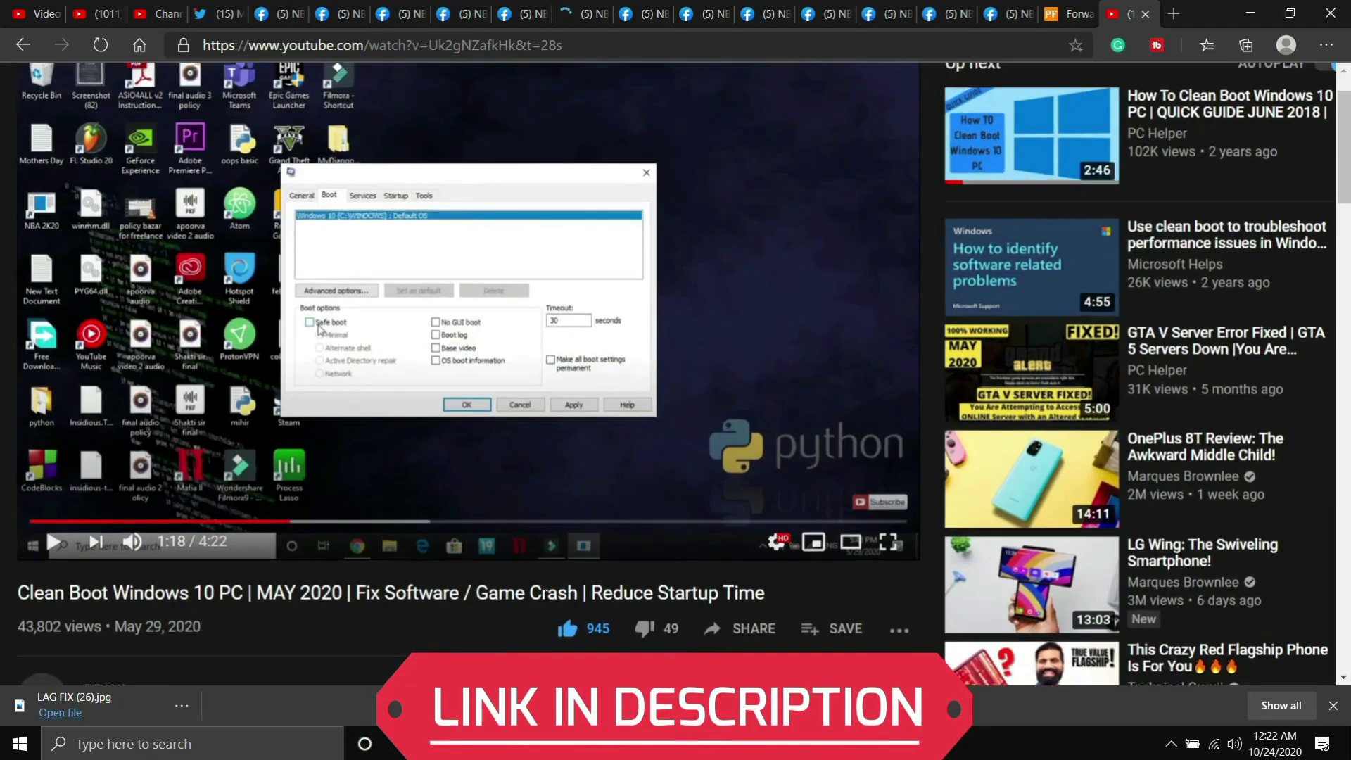
{"action": "scroll", "coordinate": [545, 593], "scroll_direction": "down", "scroll_amount": 1}
{"action": "scroll", "coordinate": [545, 593], "scroll_direction": "left", "scroll_amount": 2}
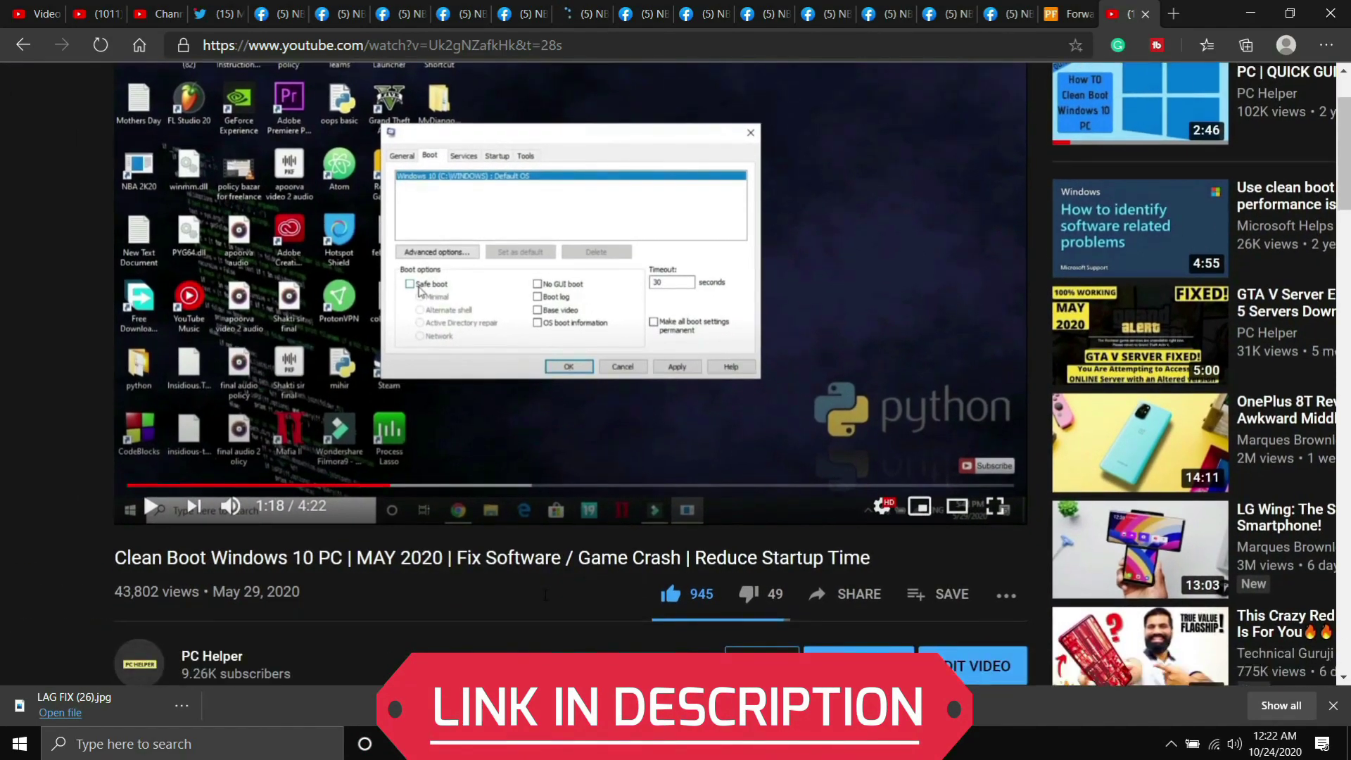
{"action": "scroll", "coordinate": [546, 593], "scroll_direction": "up", "scroll_amount": 1}
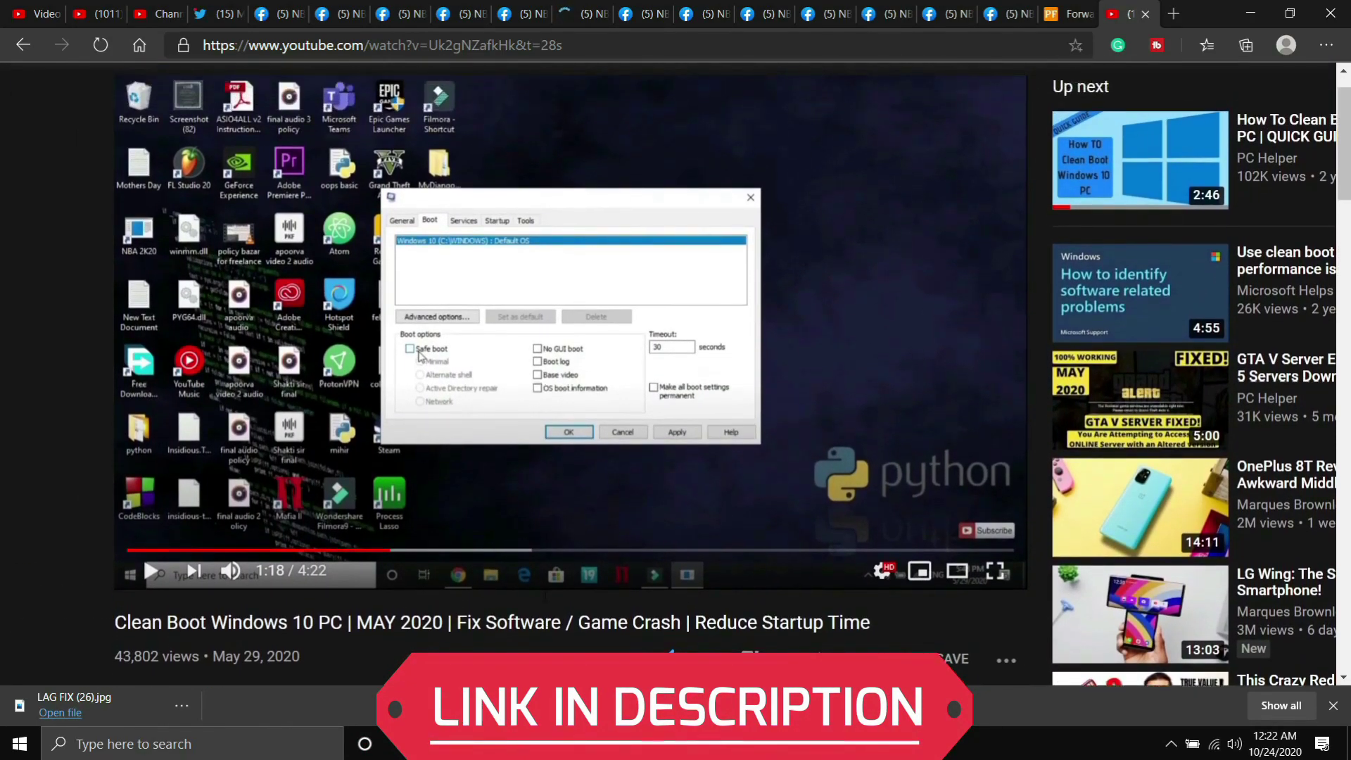
{"action": "scroll", "coordinate": [546, 593], "scroll_direction": "up", "scroll_amount": 1}
{"action": "scroll", "coordinate": [546, 593], "scroll_direction": "down", "scroll_amount": 2}
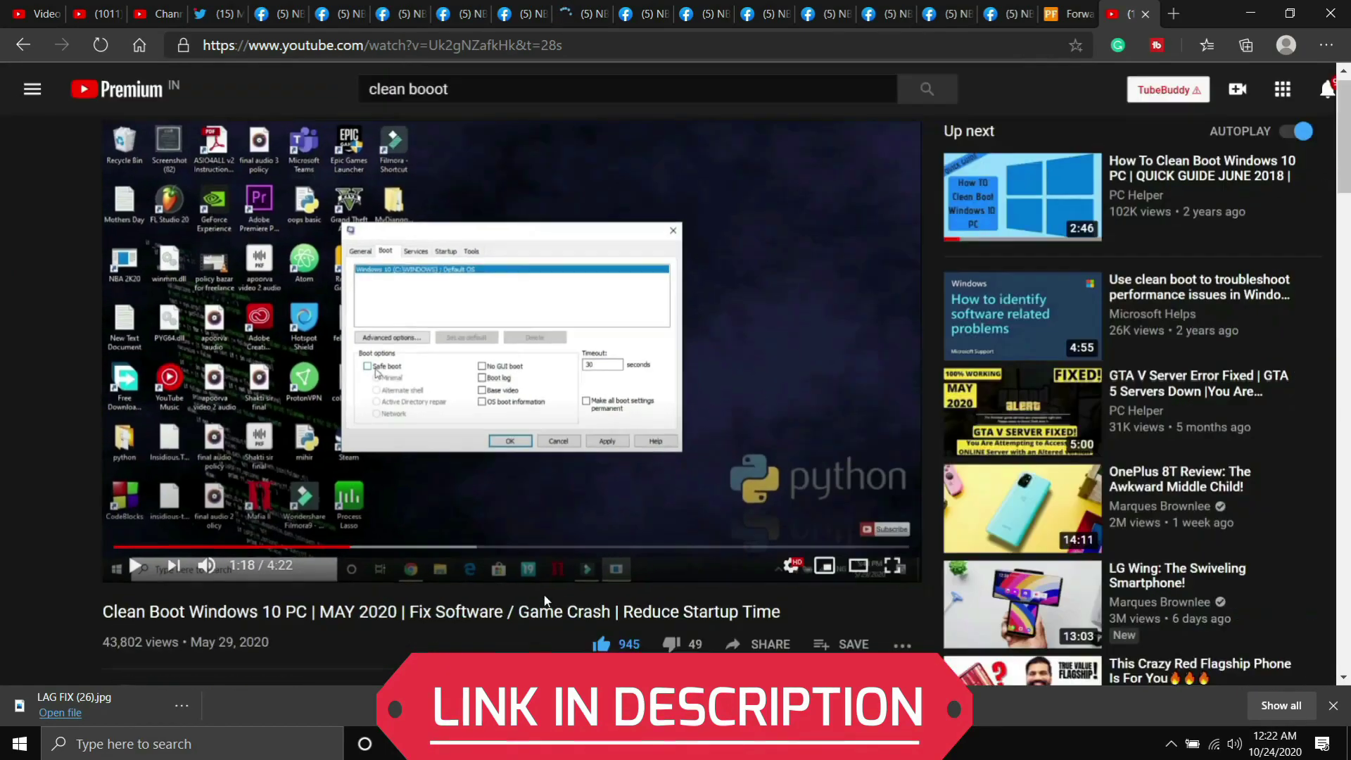
{"action": "scroll", "coordinate": [545, 599], "scroll_direction": "down", "scroll_amount": 1}
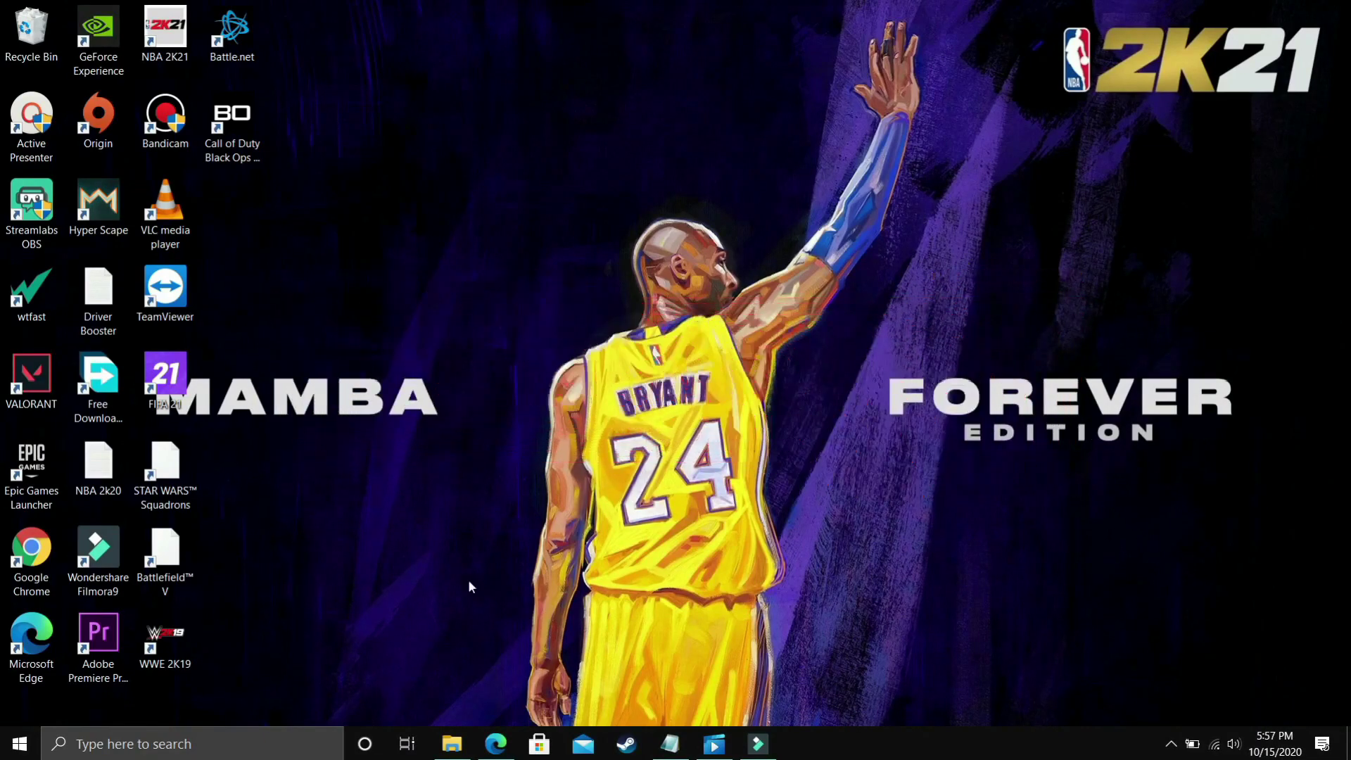
Step: Launch Command Prompt and run 'ping 1.1.1.1' to check its round-trip statistics
{"action": "left_click", "coordinate": [176, 755]}
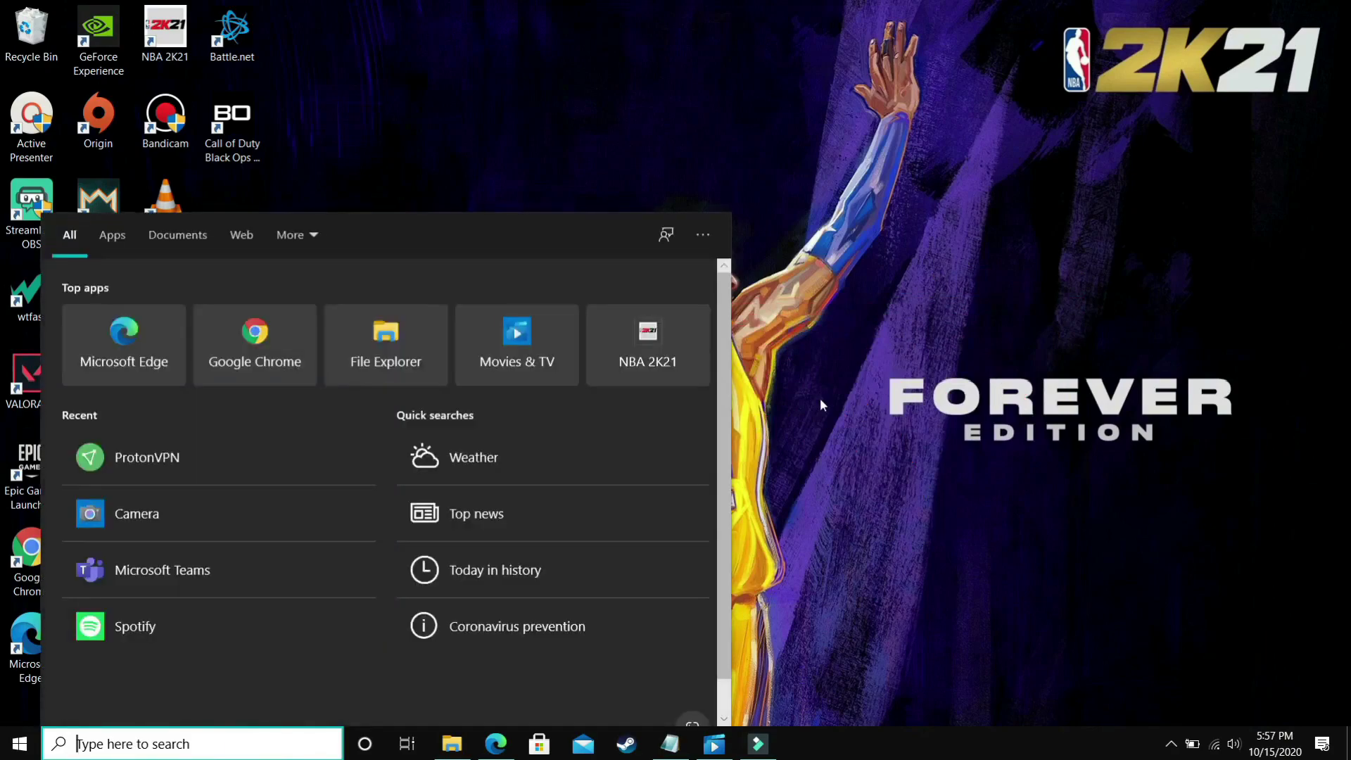
{"action": "type", "text": "cmd"}
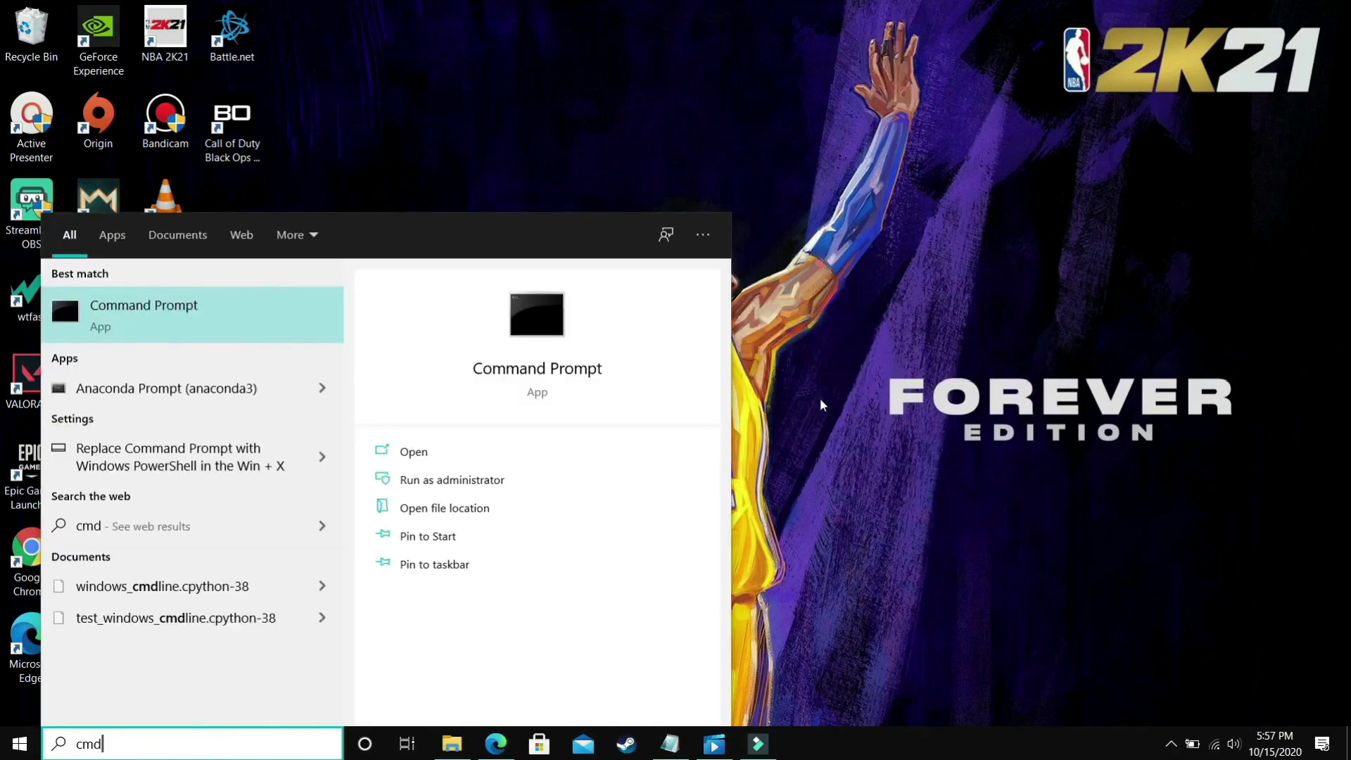
{"action": "key", "text": "Return"}
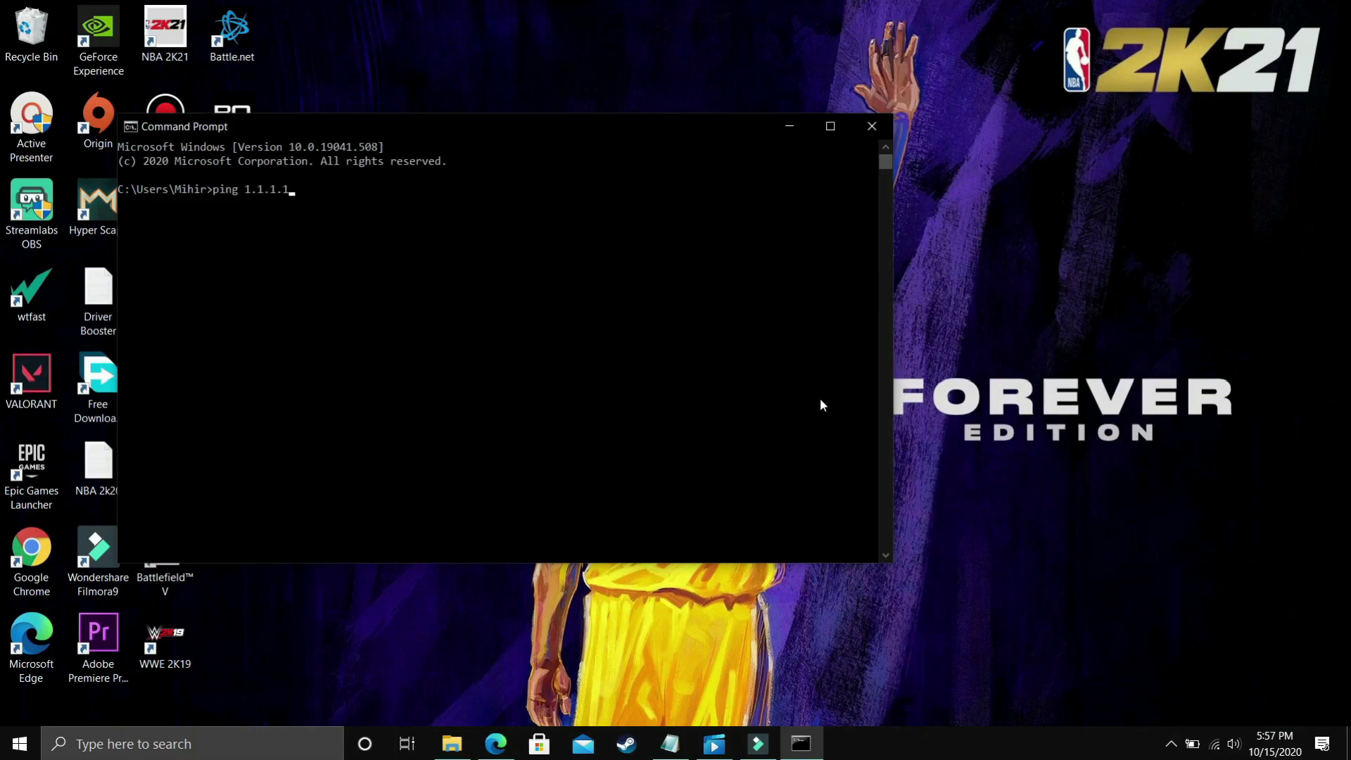
{"action": "type", "text": "ping 1.1.1.1"}
{"action": "key", "text": "Return"}
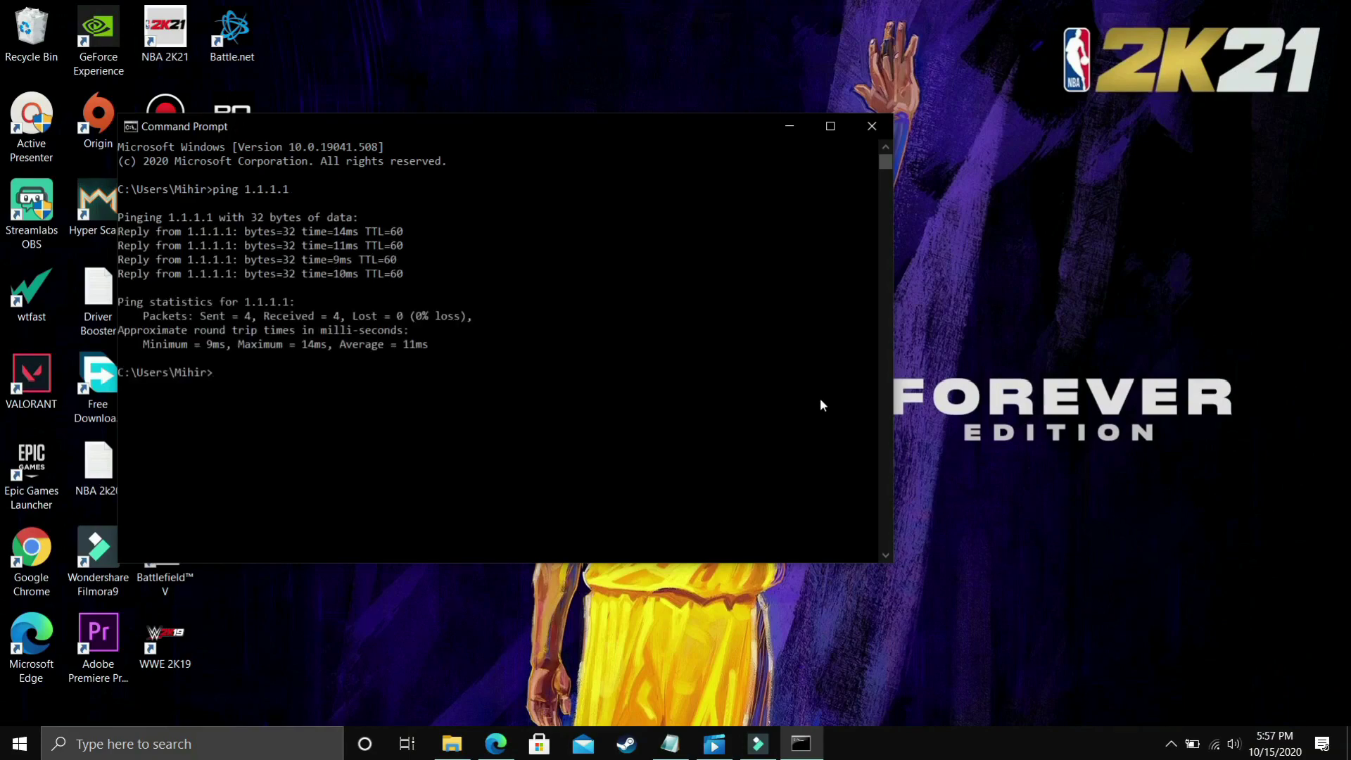
Step: Ping 8.8.8.8 and compare its 25% loss, 17ms average against 1.1.1.1's 11ms
{"action": "left_click_drag", "start_coordinate": [341, 344], "coordinate": [407, 350]}
{"action": "left_click", "coordinate": [289, 384]}
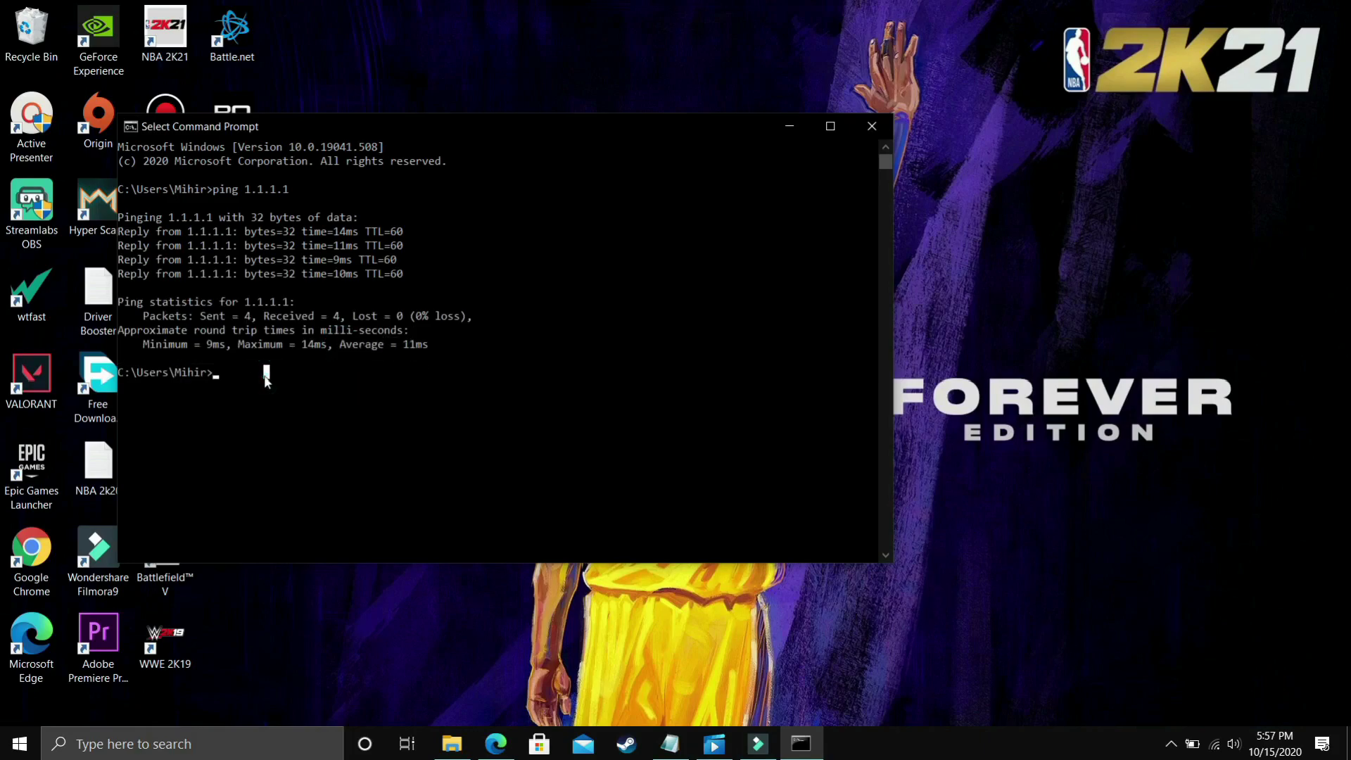
{"action": "type", "text": "ping 8.8.8.8"}
{"action": "key", "text": "Return"}
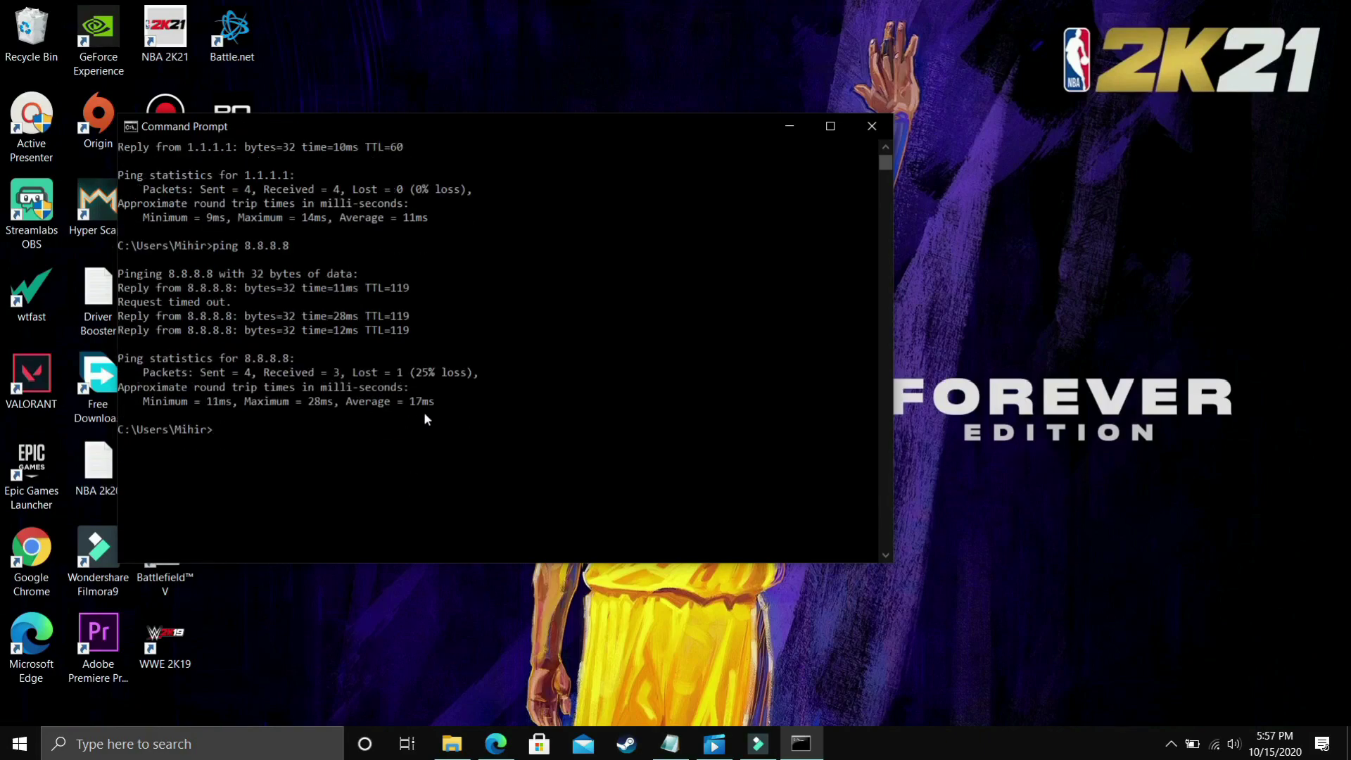
{"action": "scroll", "coordinate": [386, 250], "scroll_direction": "up", "scroll_amount": 2}
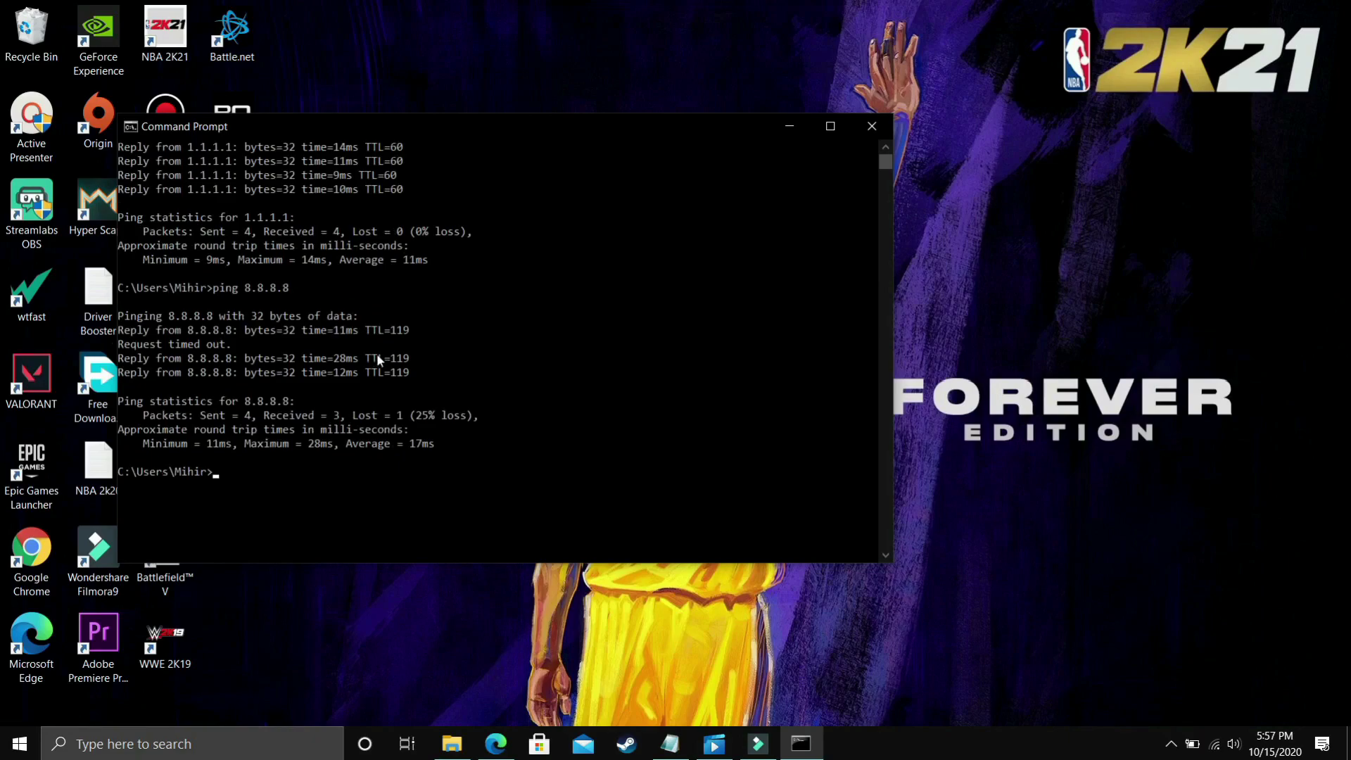
{"action": "scroll", "coordinate": [370, 307], "scroll_direction": "up", "scroll_amount": 2}
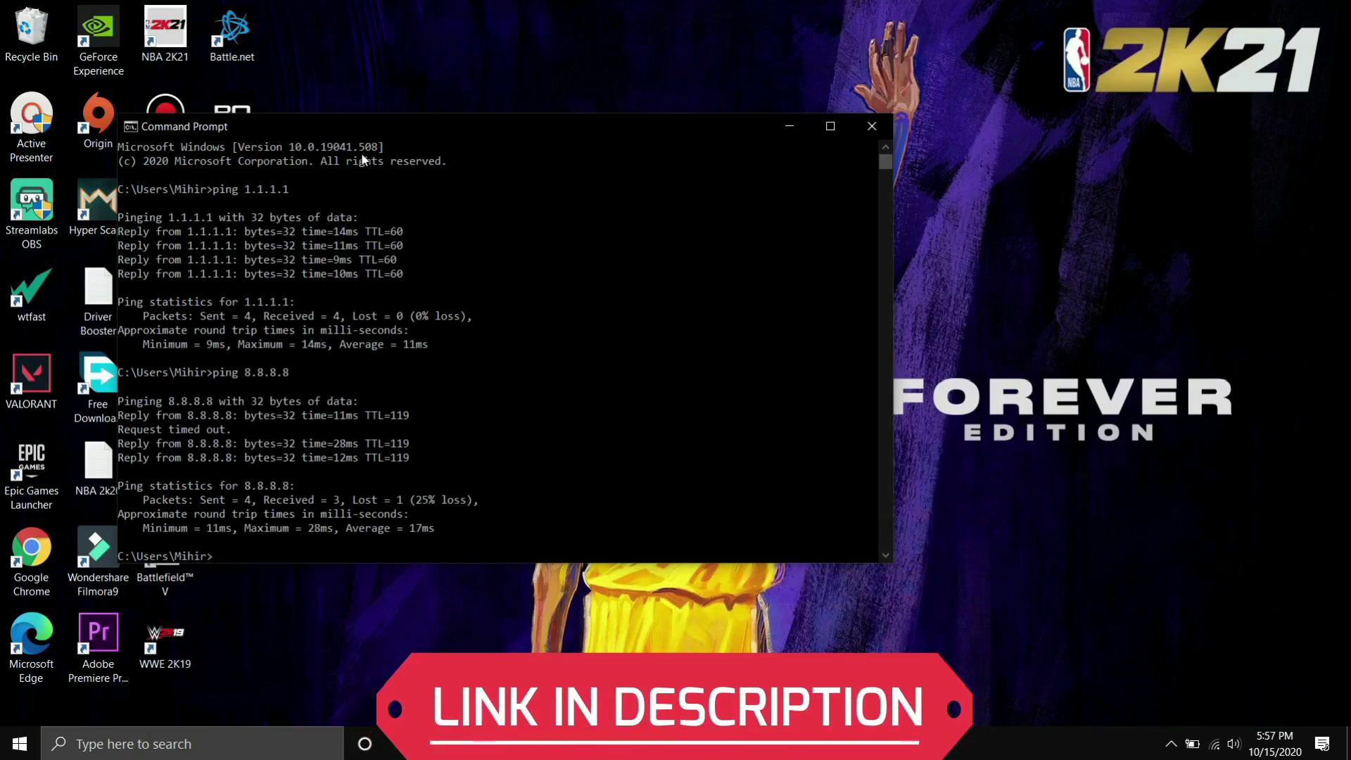
{"action": "left_click", "coordinate": [147, 746]}
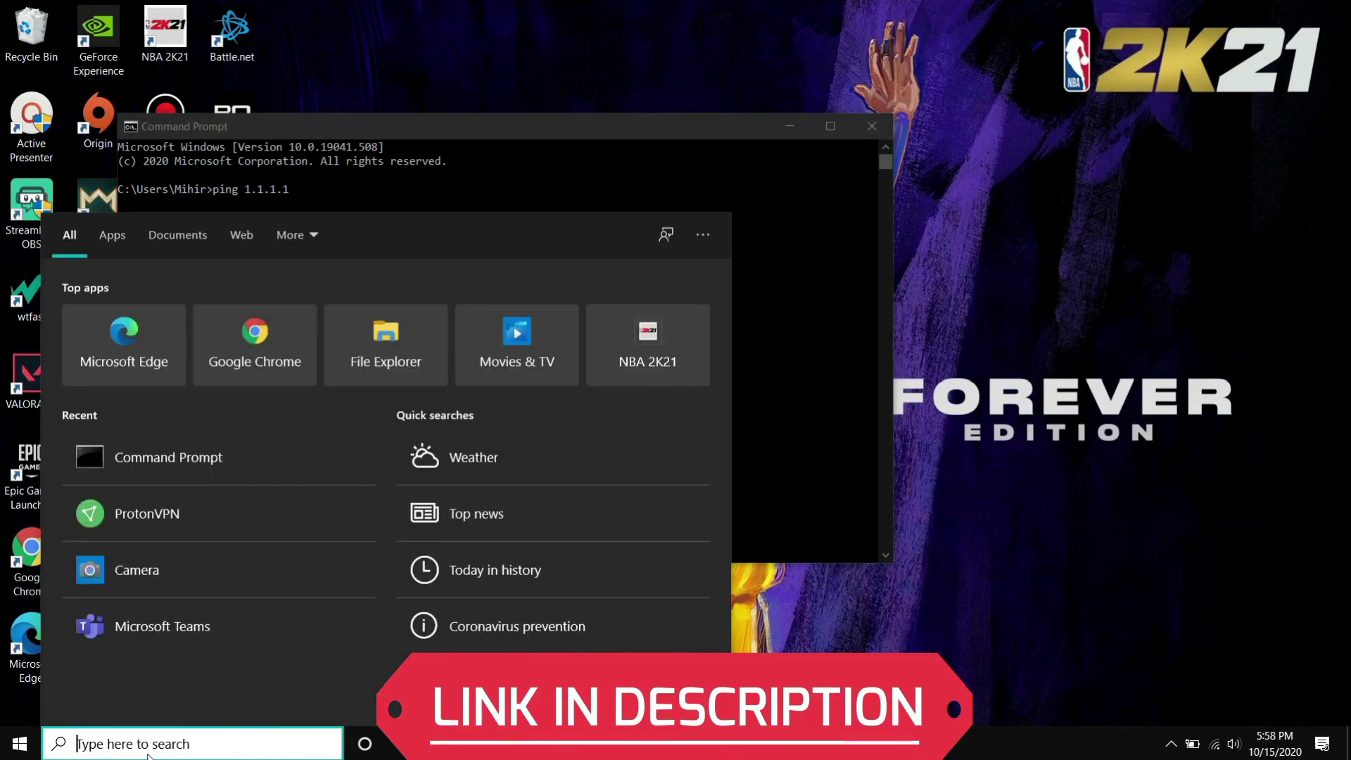
Step: Search 'view network' and open View network connections
{"action": "type", "text": "view "}
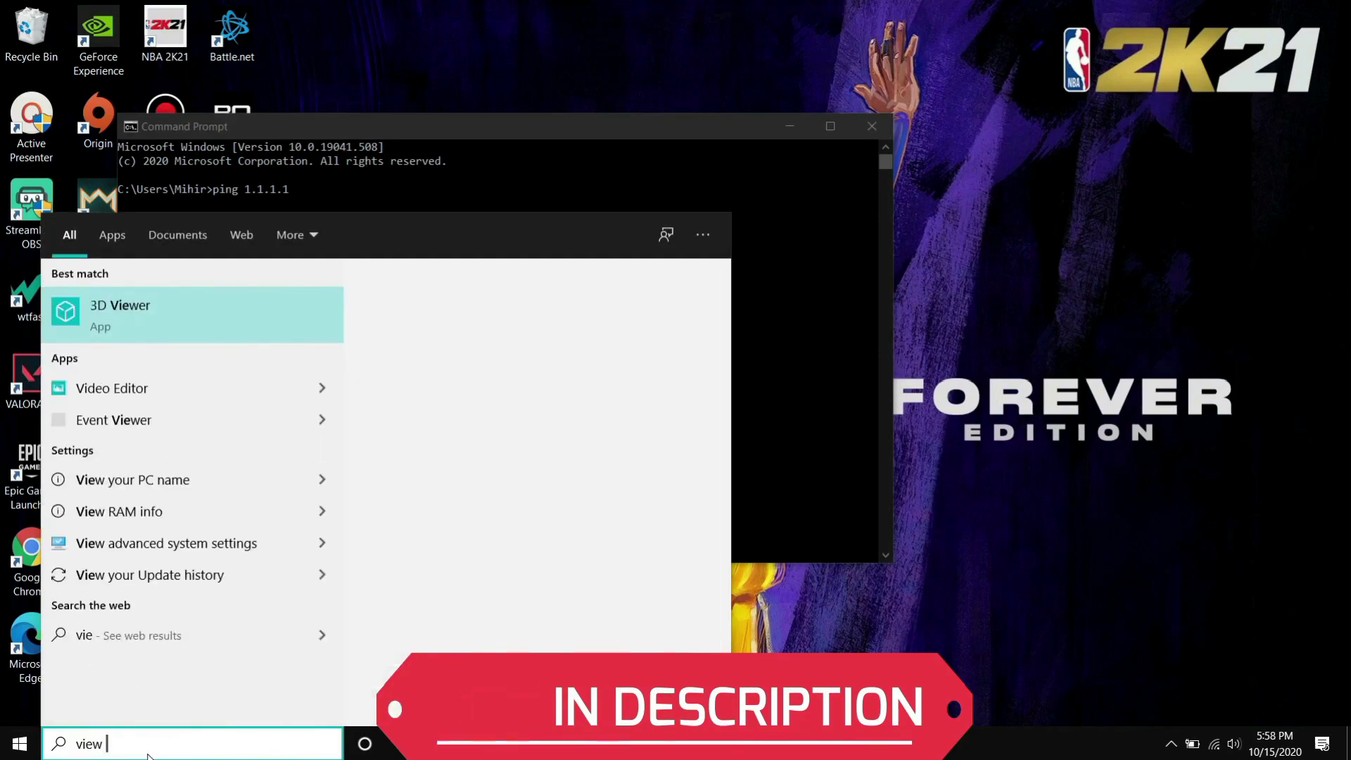
{"action": "type", "text": "netwo"}
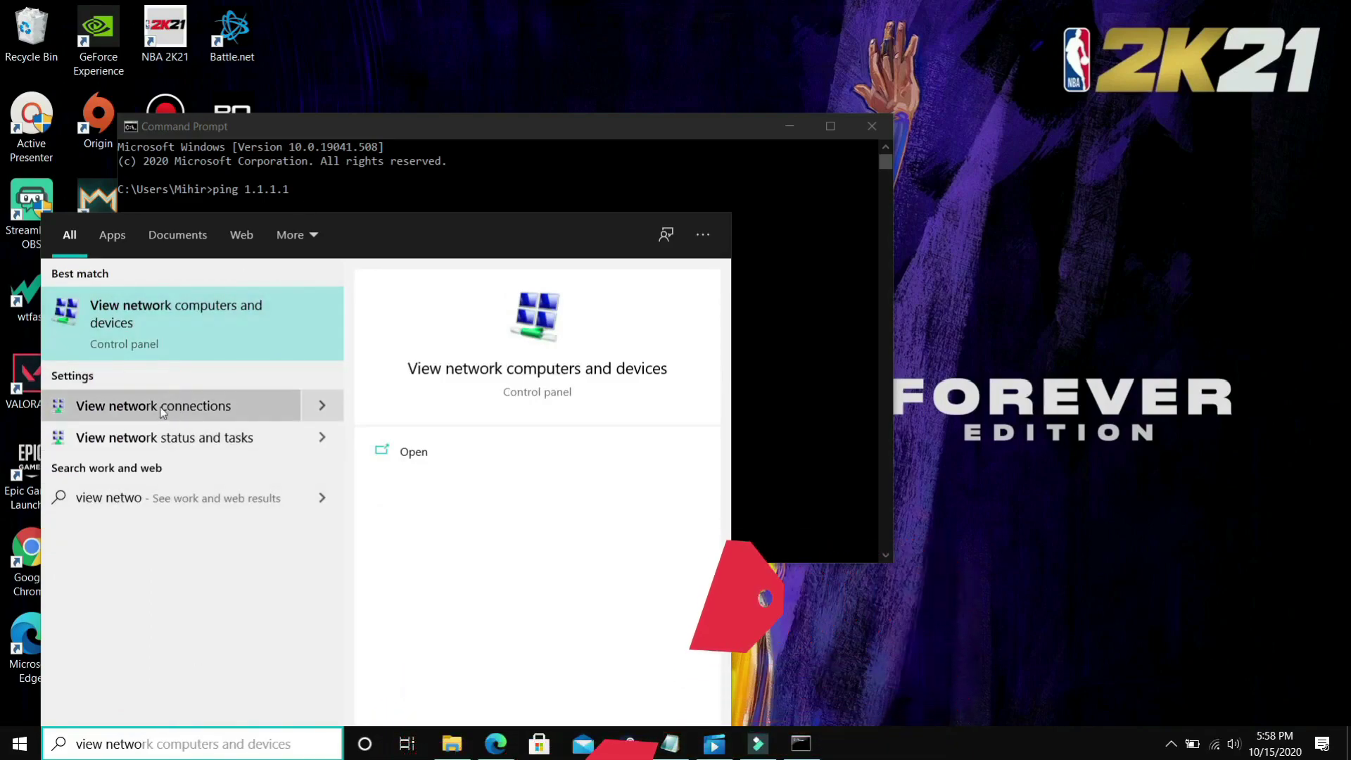
{"action": "left_click", "coordinate": [171, 407]}
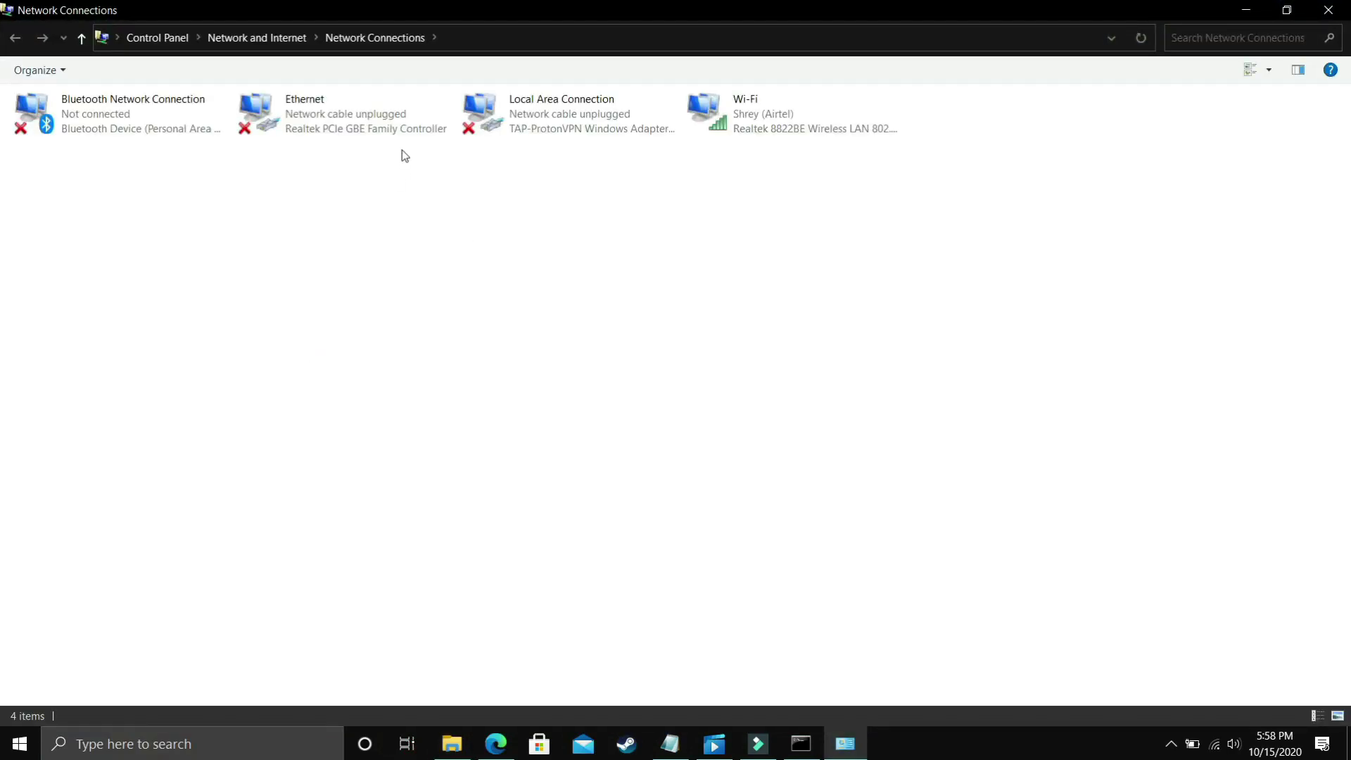
Step: Open the Wi-Fi adapter's Internet Protocol Version 4 (TCP/IPv4) properties
{"action": "double_click", "coordinate": [760, 124]}
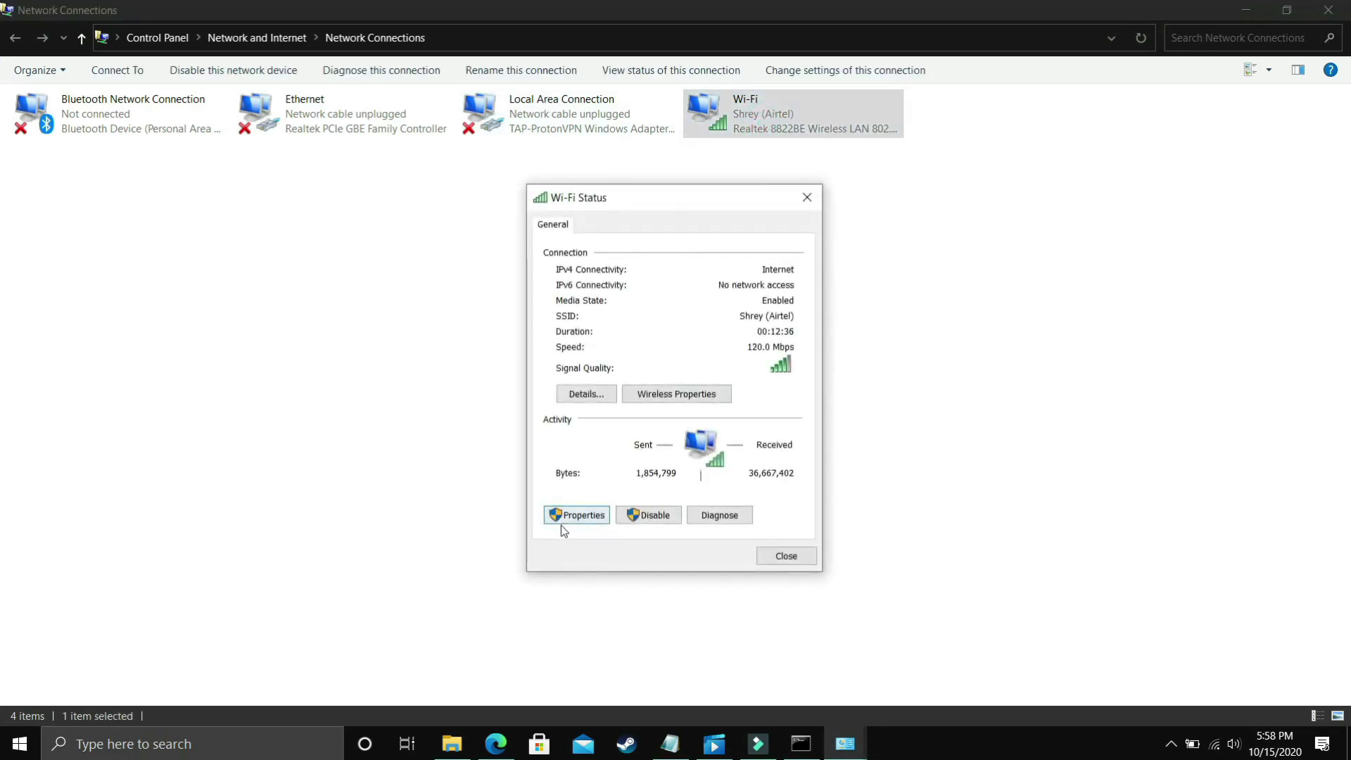
{"action": "left_click", "coordinate": [564, 520]}
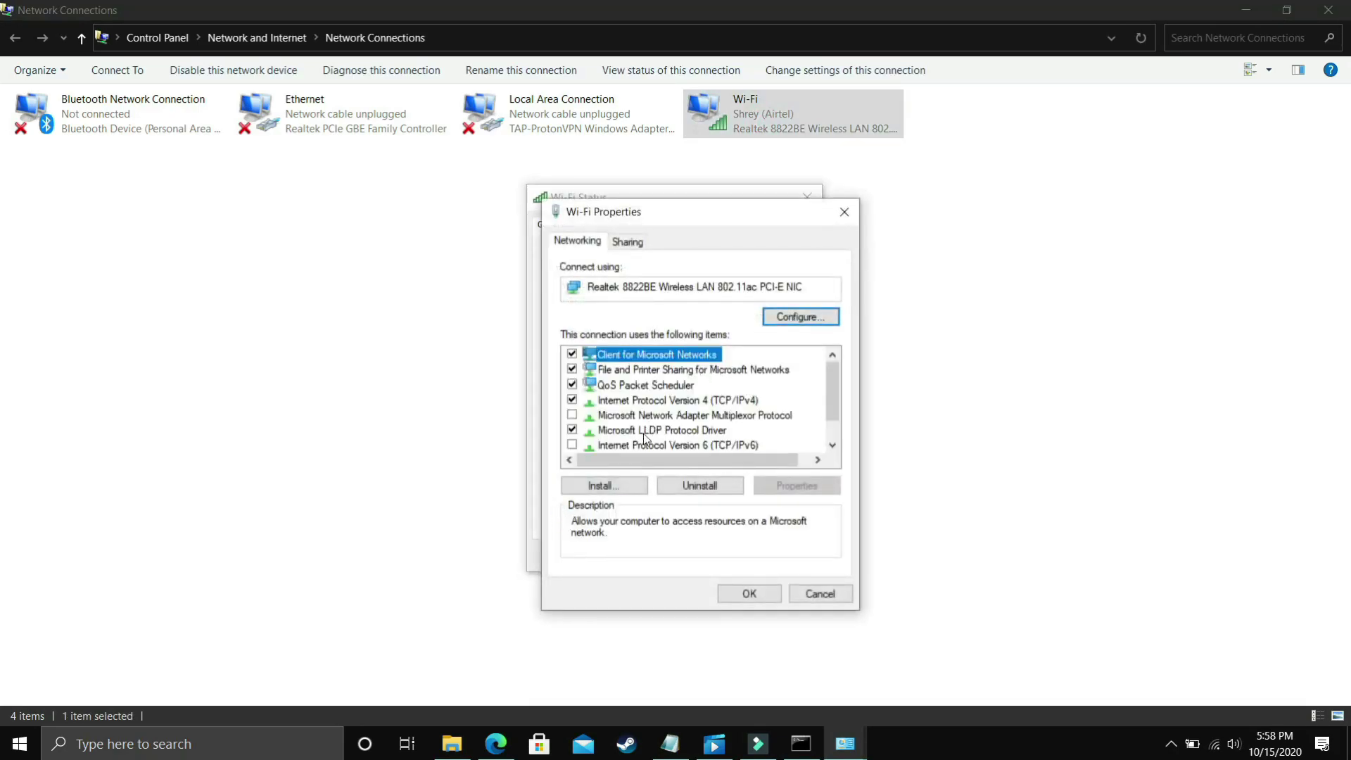
{"action": "left_click", "coordinate": [695, 401]}
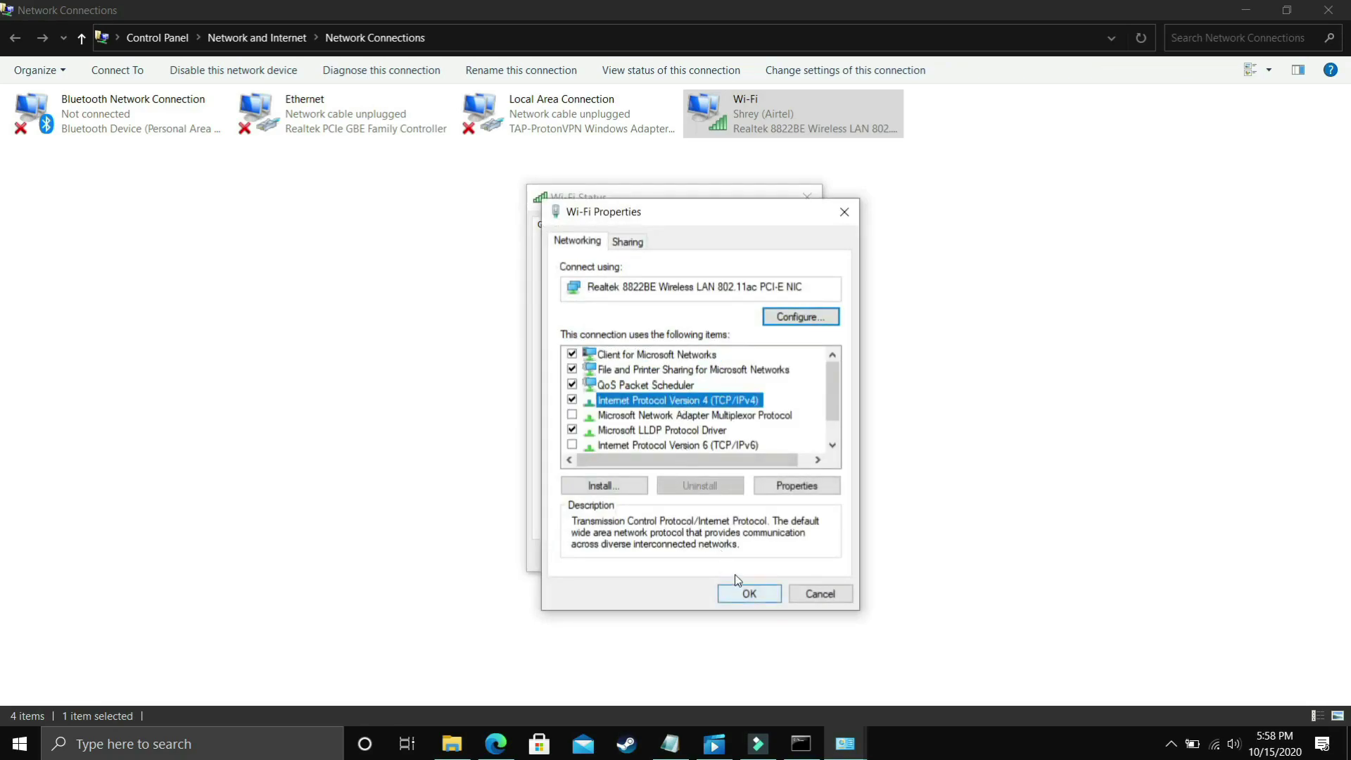
{"action": "left_click", "coordinate": [785, 486]}
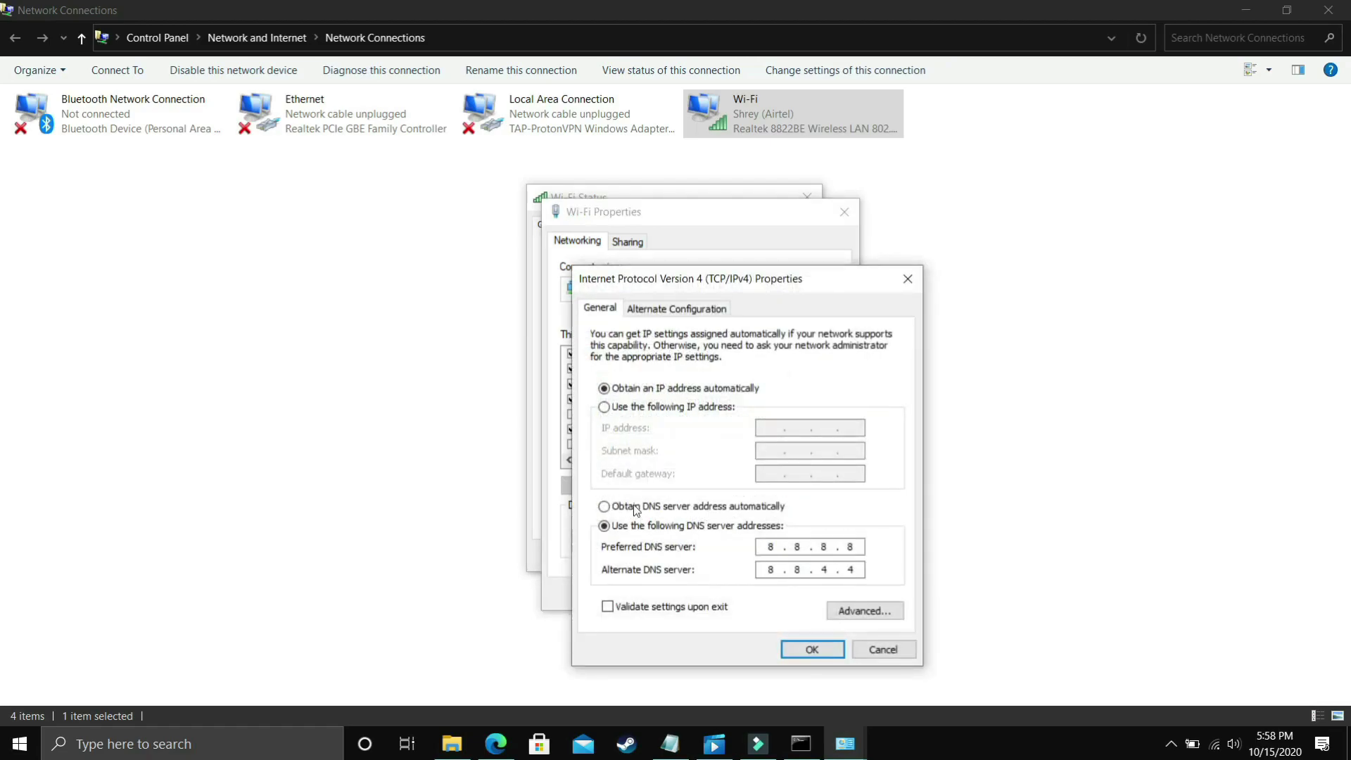
Step: Switch the Wi-Fi IPv4 DNS to manual addresses and tick 'Validate settings upon exit'
{"action": "left_click", "coordinate": [623, 506]}
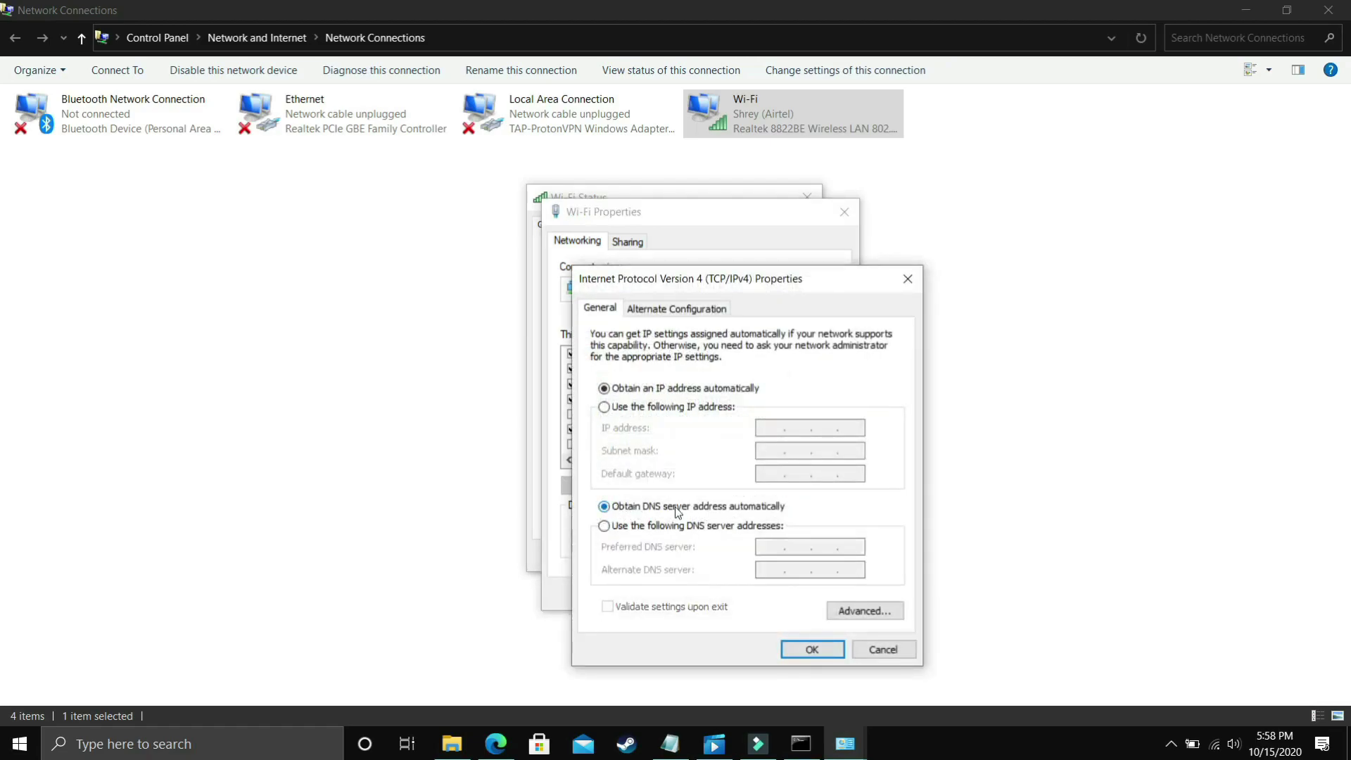
{"action": "left_click", "coordinate": [618, 526]}
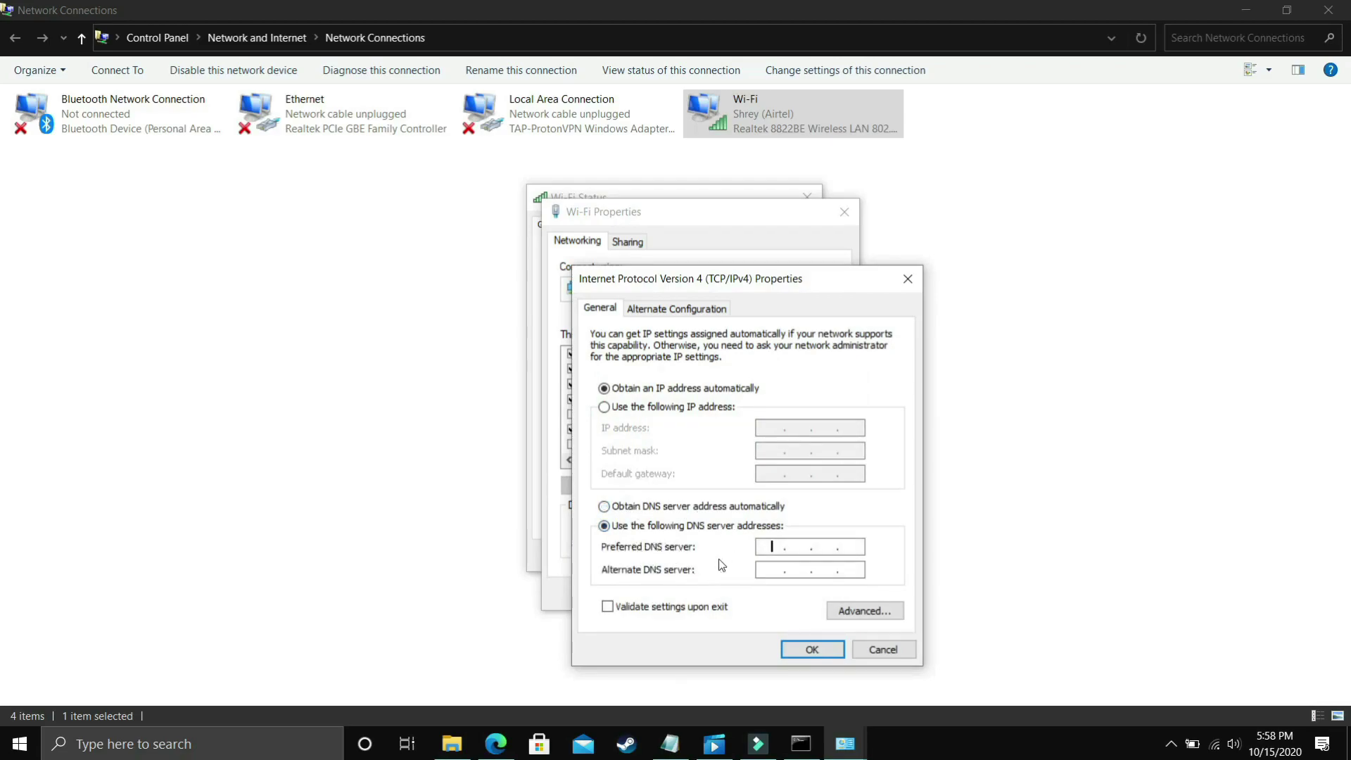
{"action": "left_click", "coordinate": [801, 744]}
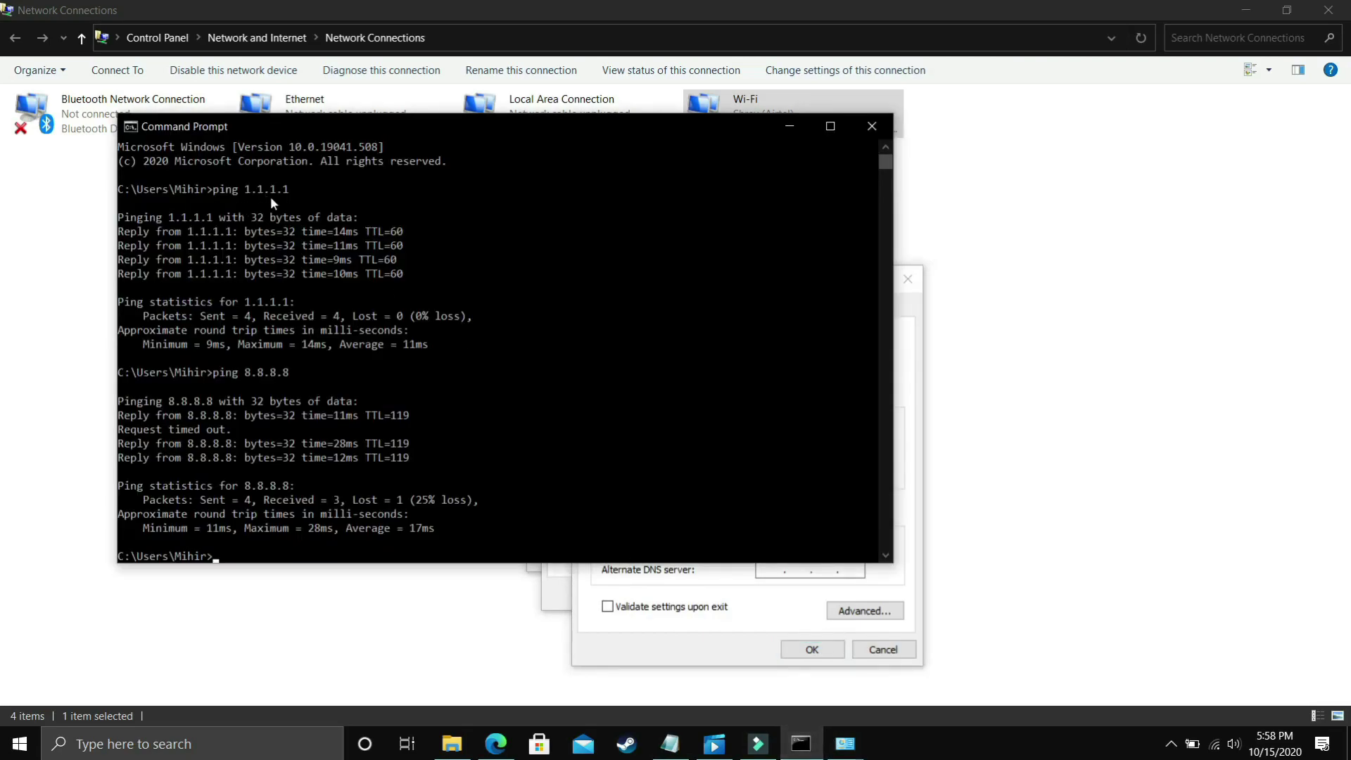
{"action": "left_click", "coordinate": [717, 606]}
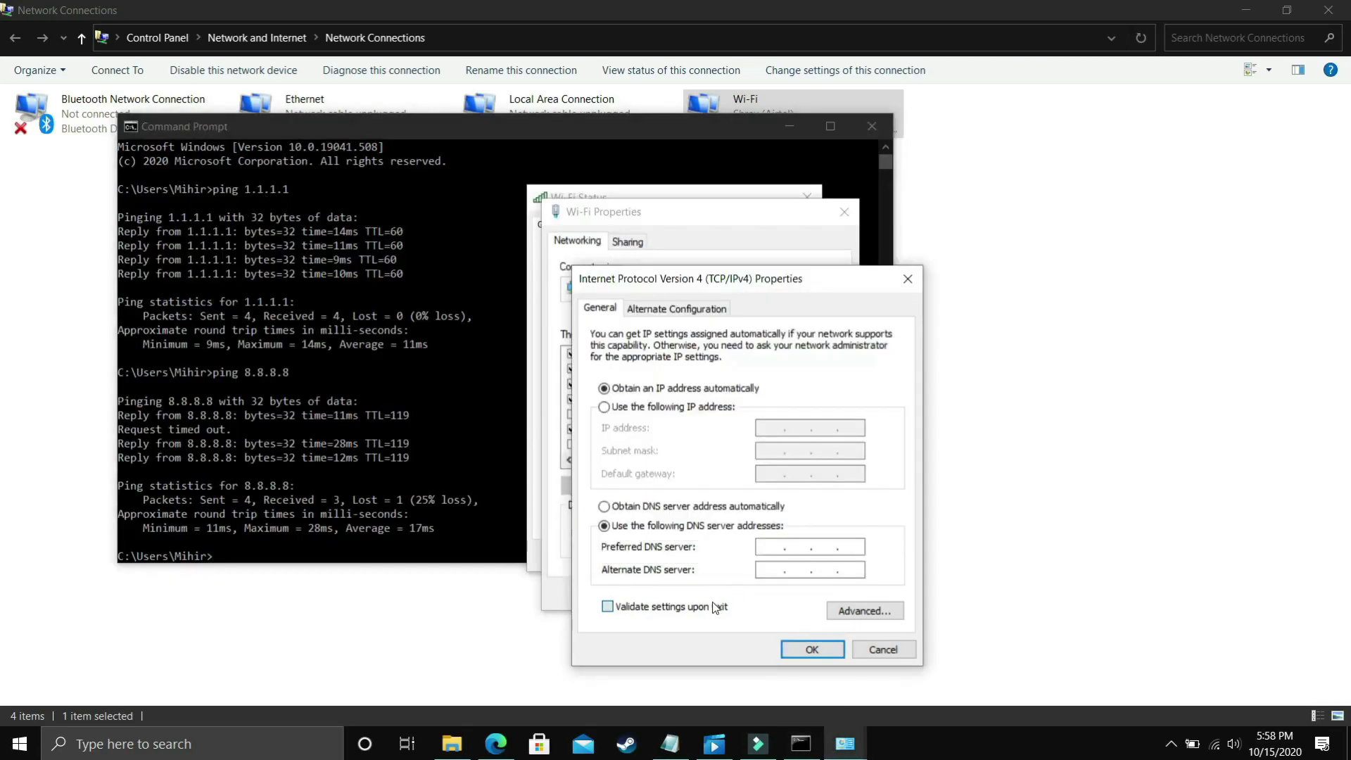
{"action": "left_click", "coordinate": [769, 547]}
{"action": "type", "text": "1.1"}
{"action": "type", "text": "1.0.0"}
{"action": "type", "text": ".1"}
Step: Enter 8.8.8.8 as the preferred and 8.8.4.4 as the alternate DNS server
{"action": "left_click", "coordinate": [781, 546]}
{"action": "type", "text": "8.8.8.8"}
{"action": "key", "text": "Tab"}
{"action": "type", "text": "8.8.4.4"}
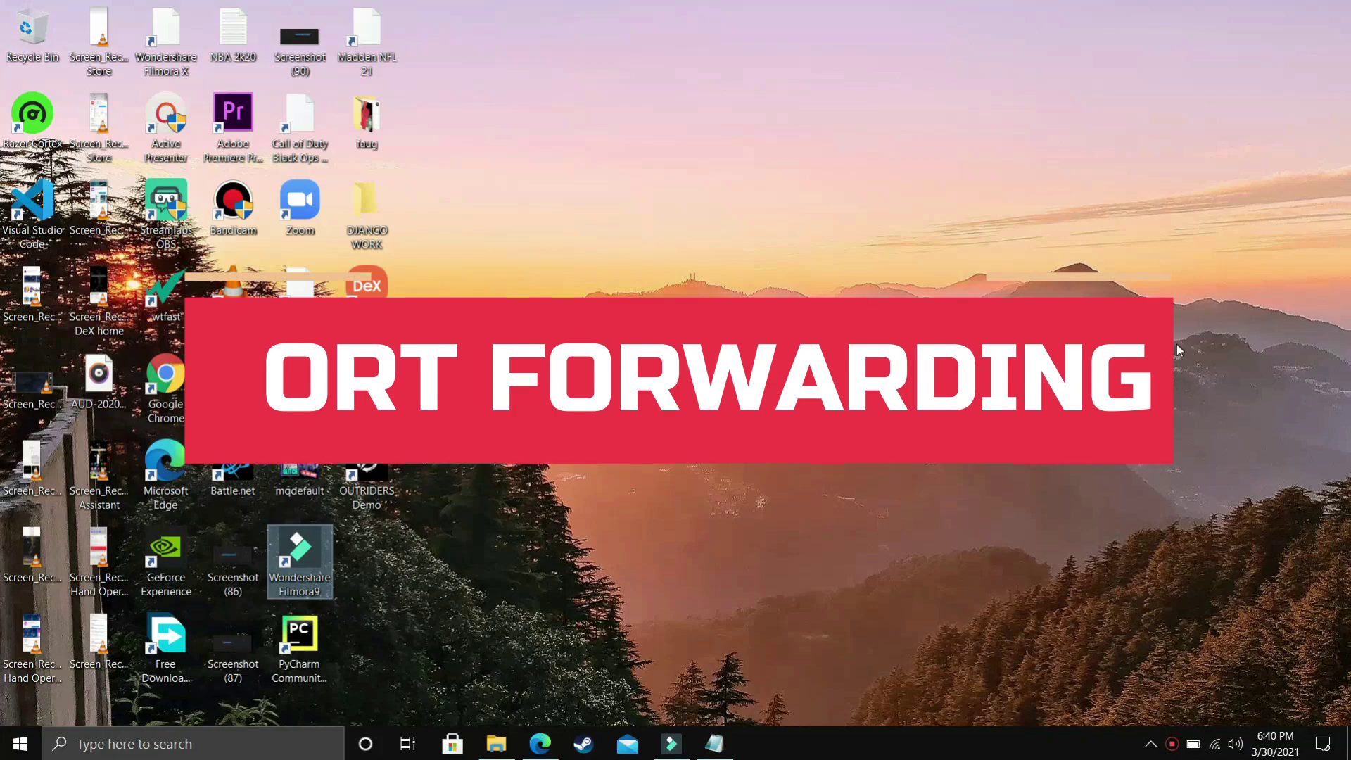
{"action": "left_click", "coordinate": [541, 744]}
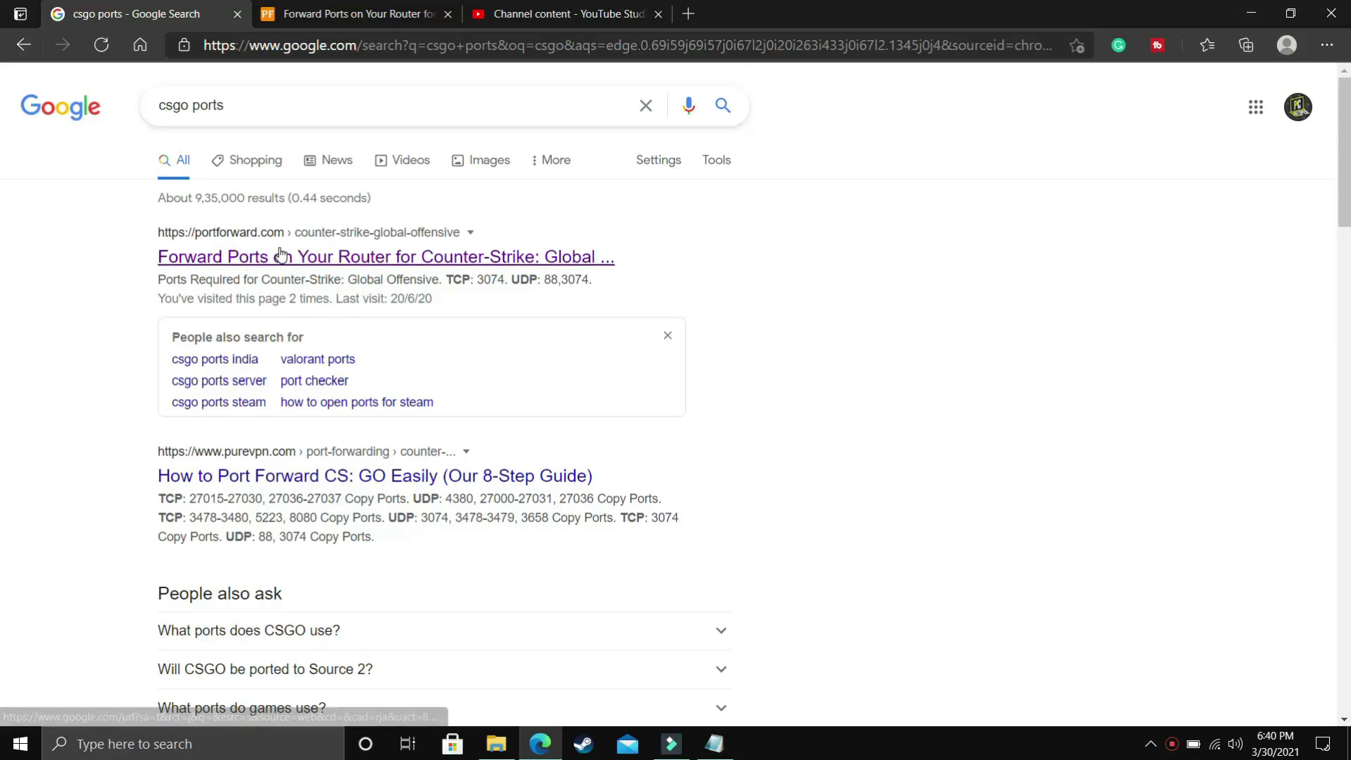
{"action": "left_click", "coordinate": [374, 9]}
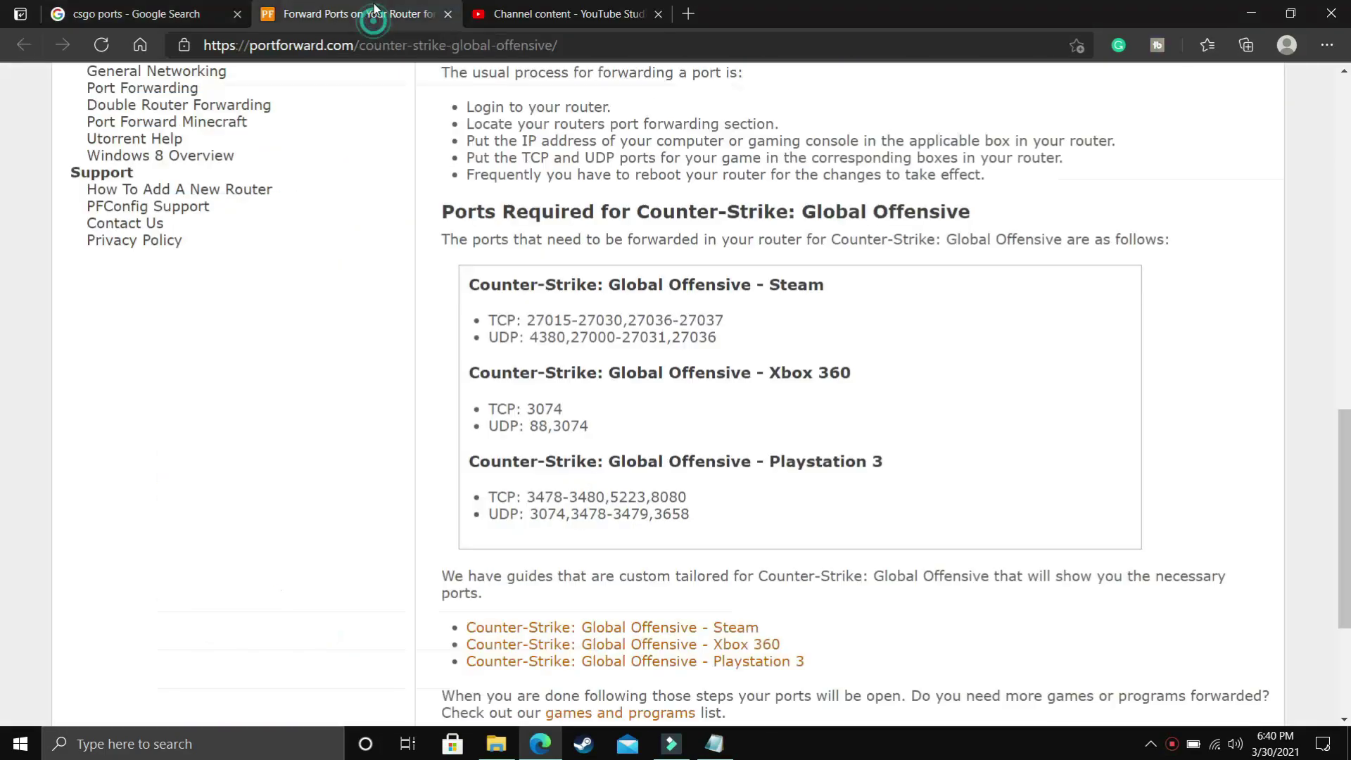
{"action": "scroll", "coordinate": [644, 267], "scroll_direction": "up", "scroll_amount": 15}
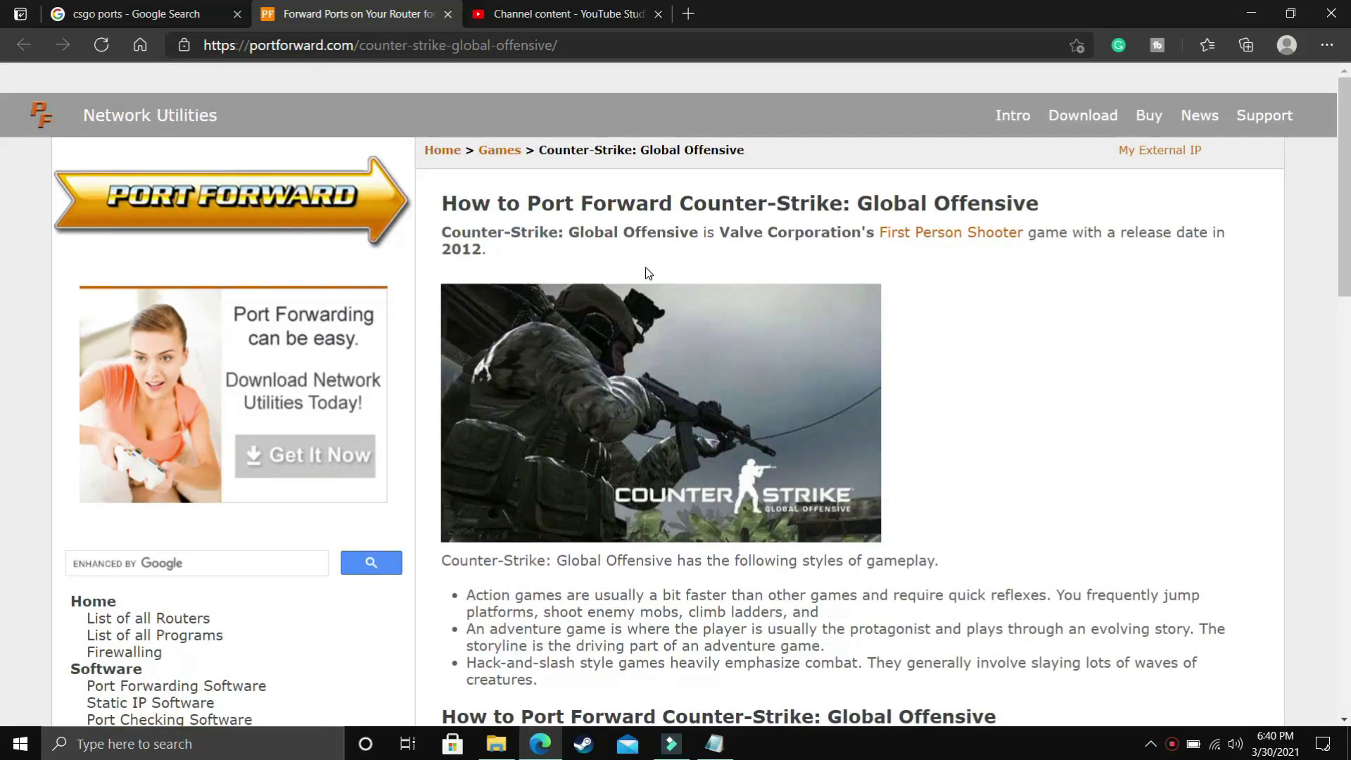
{"action": "scroll", "coordinate": [655, 269], "scroll_direction": "down", "scroll_amount": 13}
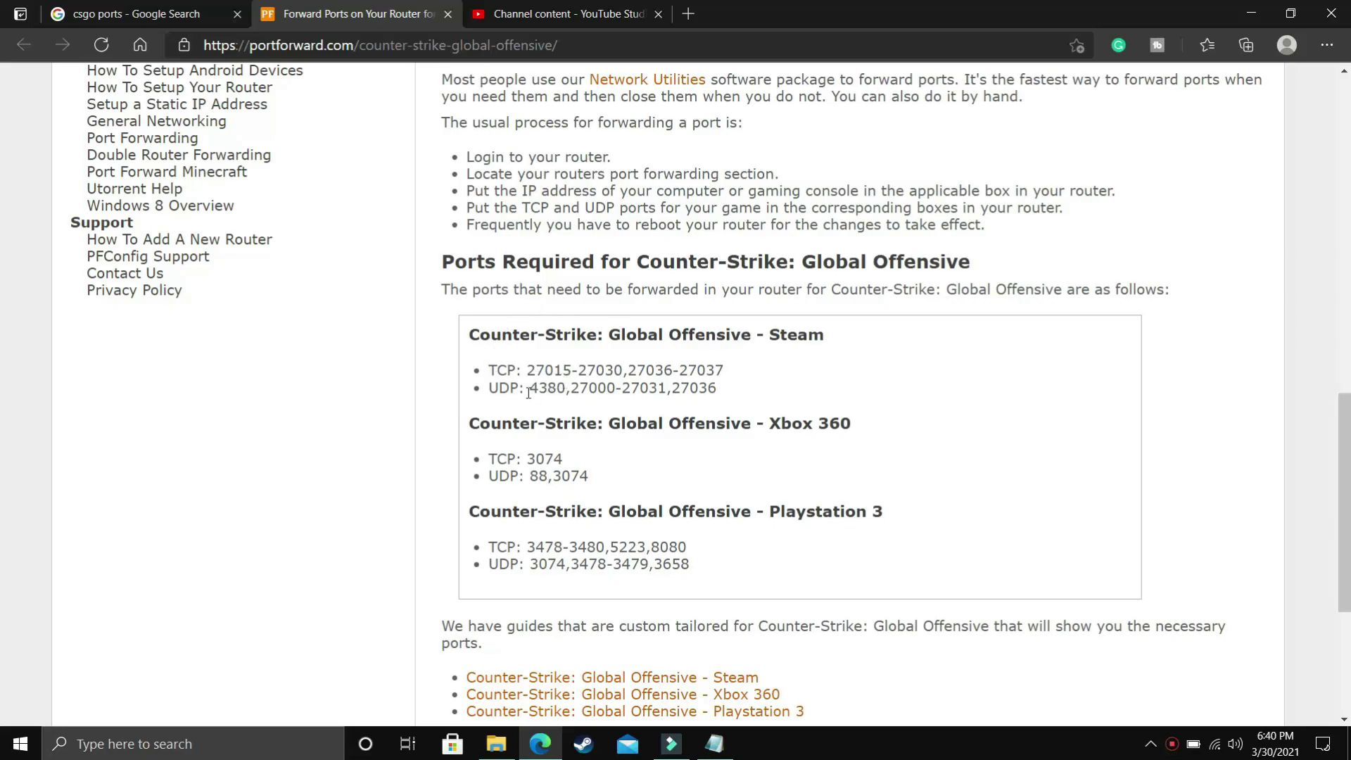
{"action": "left_click_drag", "start_coordinate": [529, 371], "coordinate": [725, 359]}
{"action": "key", "text": "ctrl+c"}
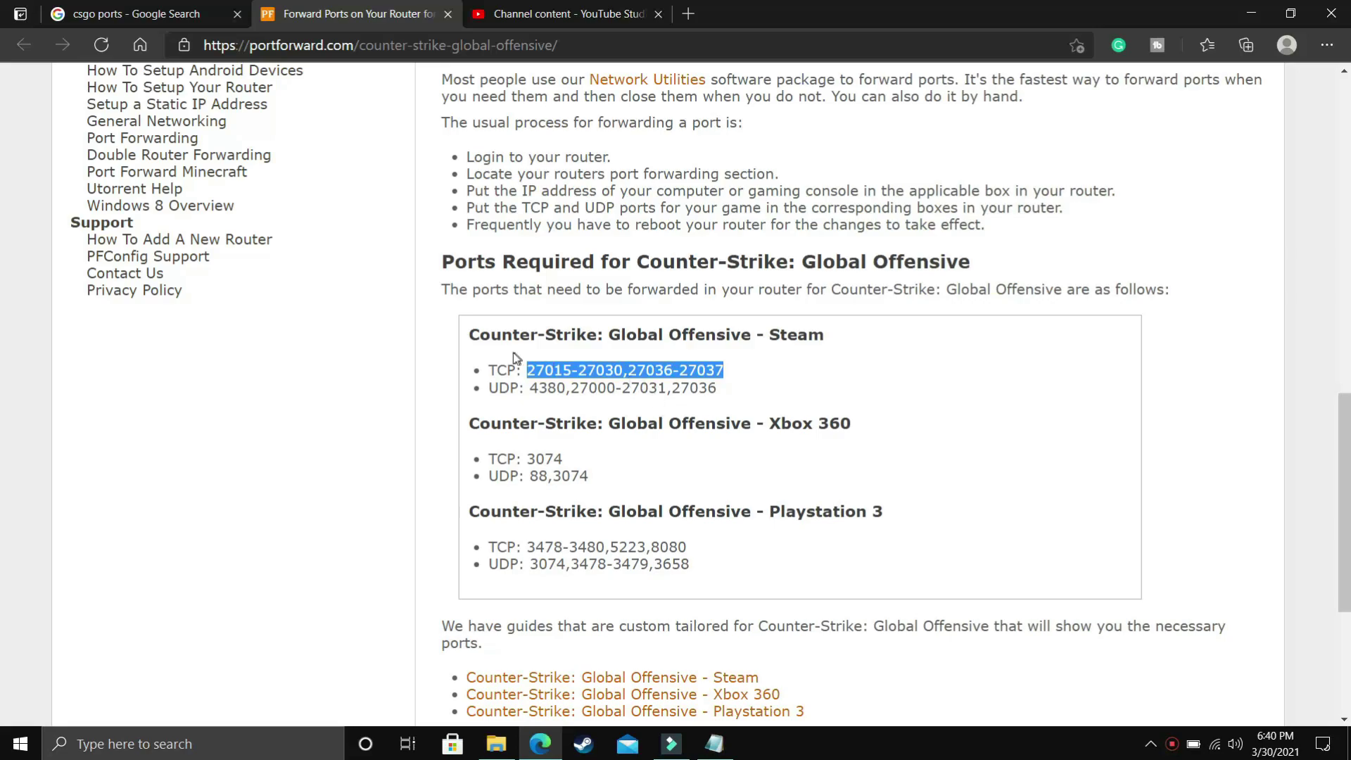
{"action": "left_click", "coordinate": [243, 754]}
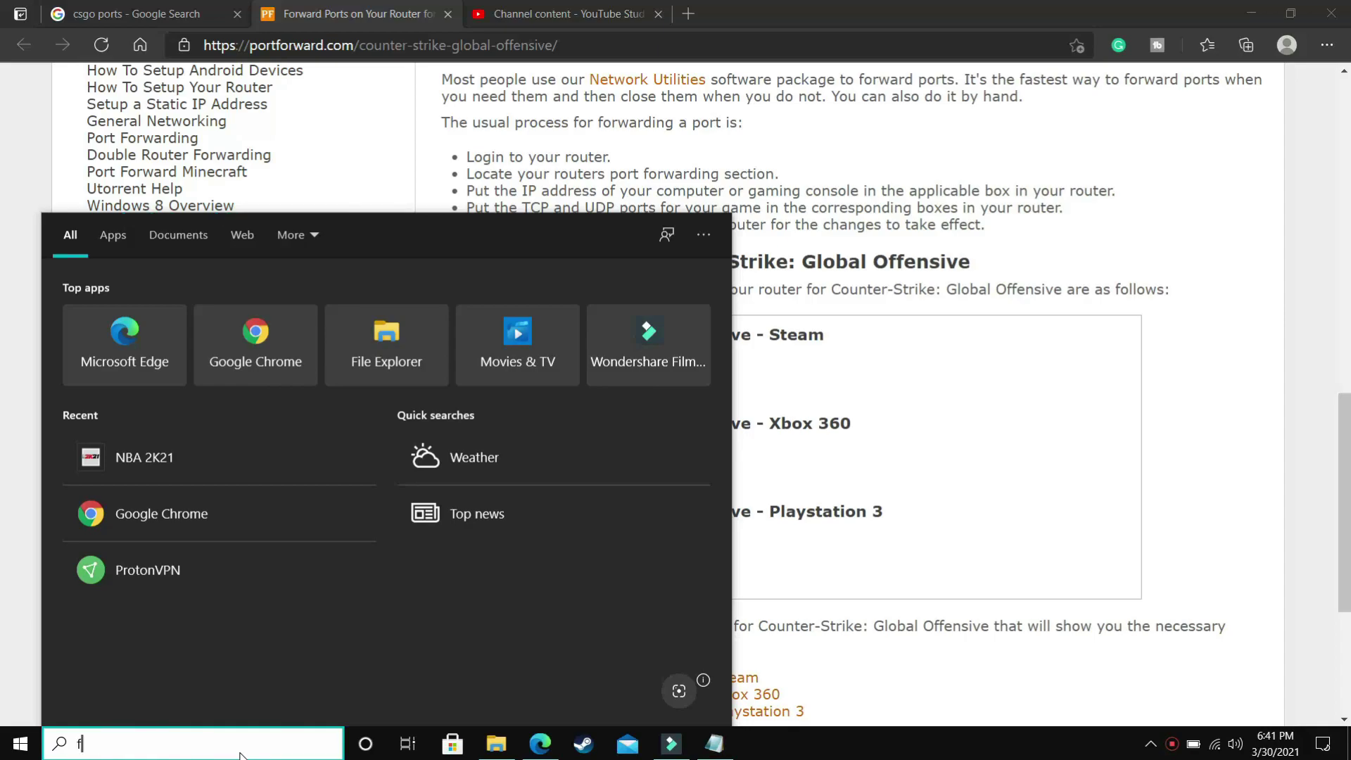
Step: Search 'firewa' and open Windows Defender Firewall with Advanced Security on its Inbound Rules list
{"action": "type", "text": "firewa"}
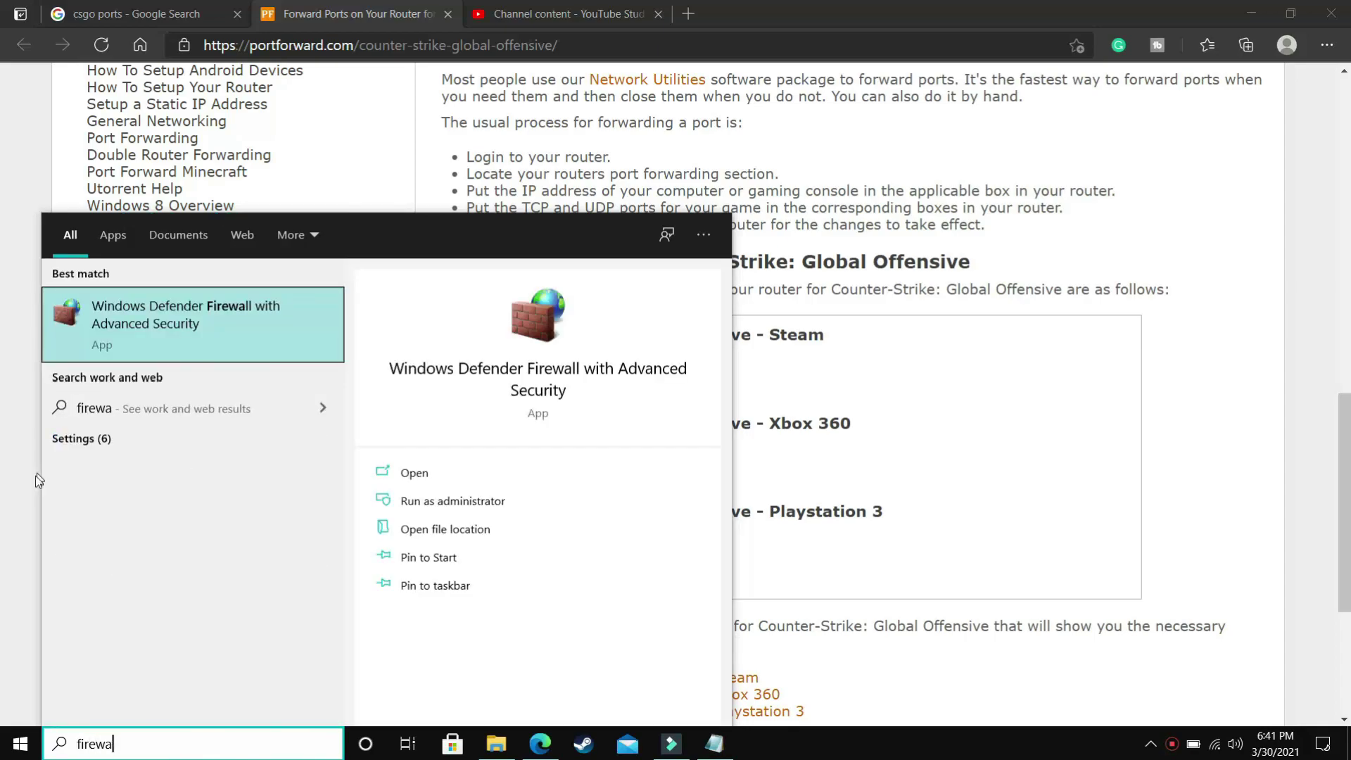
{"action": "left_click", "coordinate": [200, 336]}
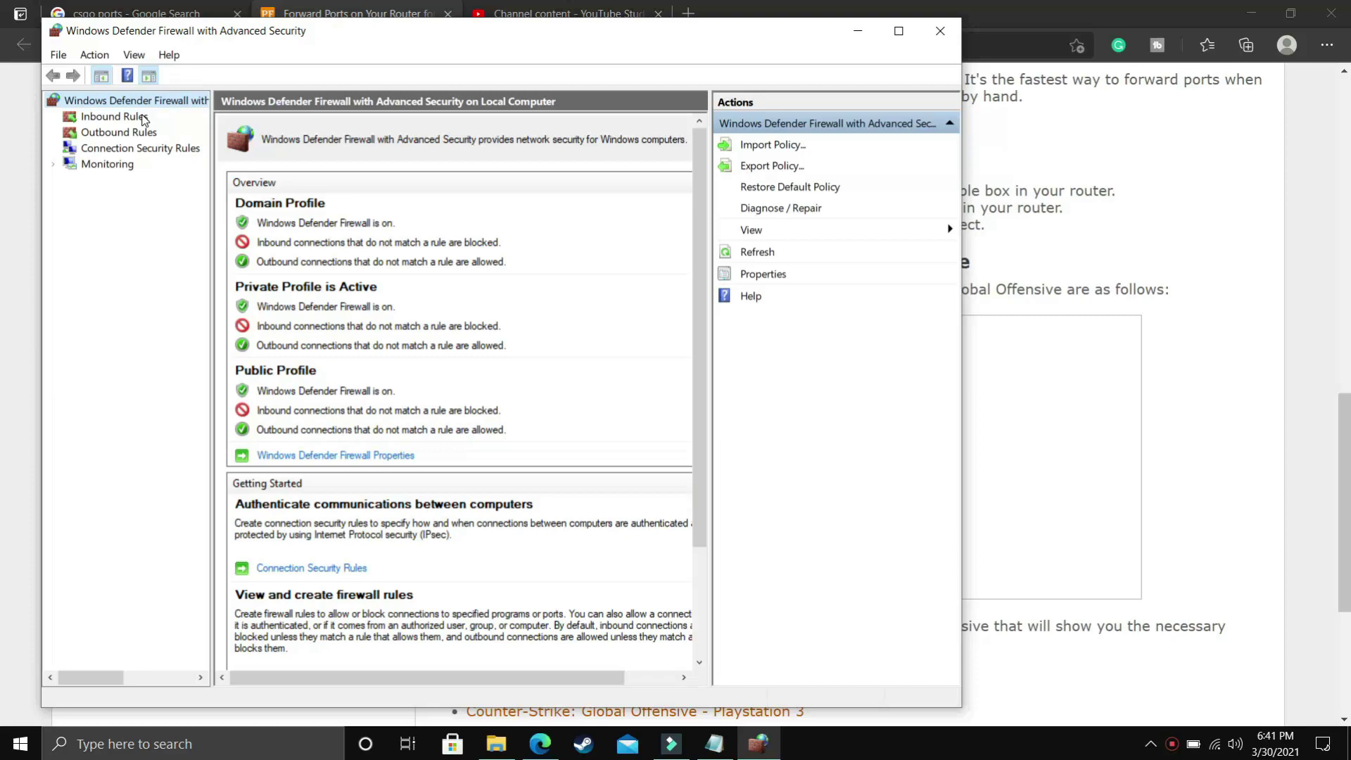
{"action": "left_click", "coordinate": [141, 118]}
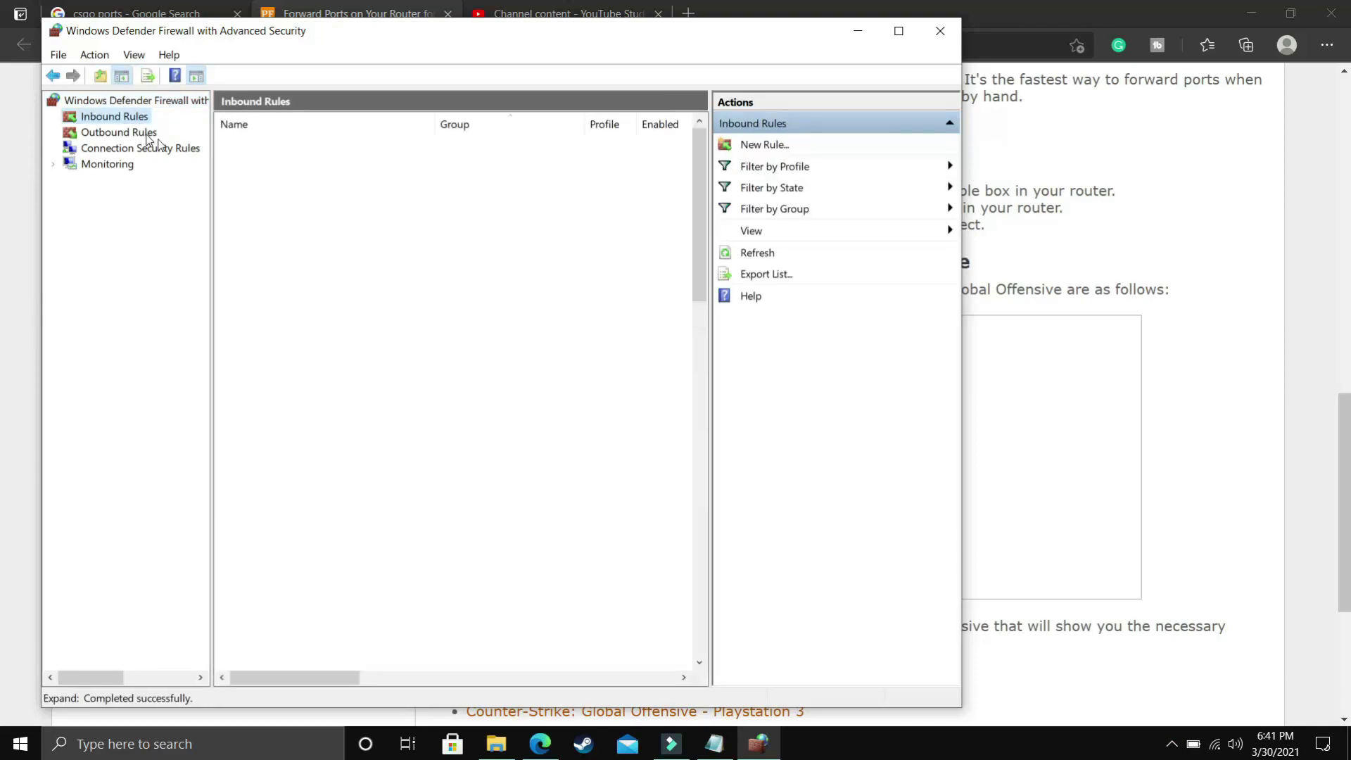
{"action": "left_click", "coordinate": [760, 151]}
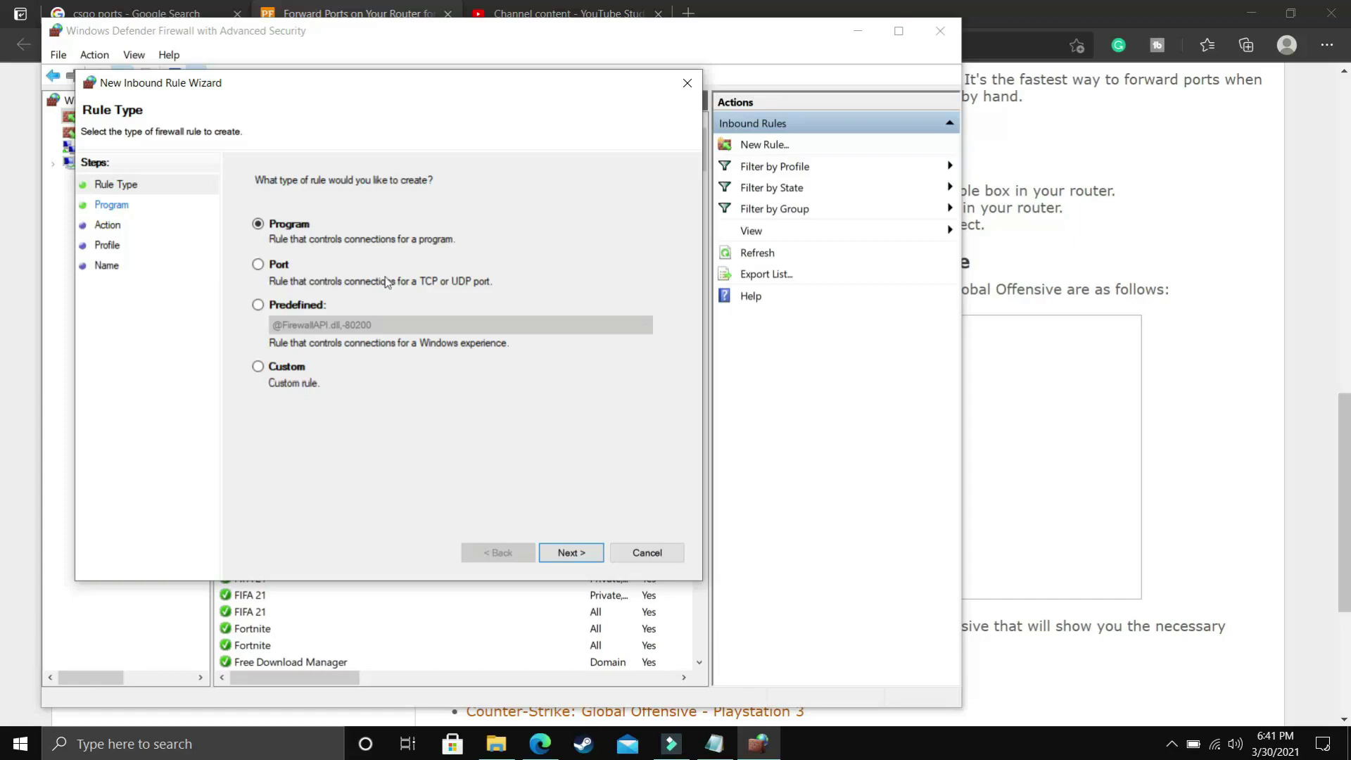
{"action": "left_click", "coordinate": [277, 266]}
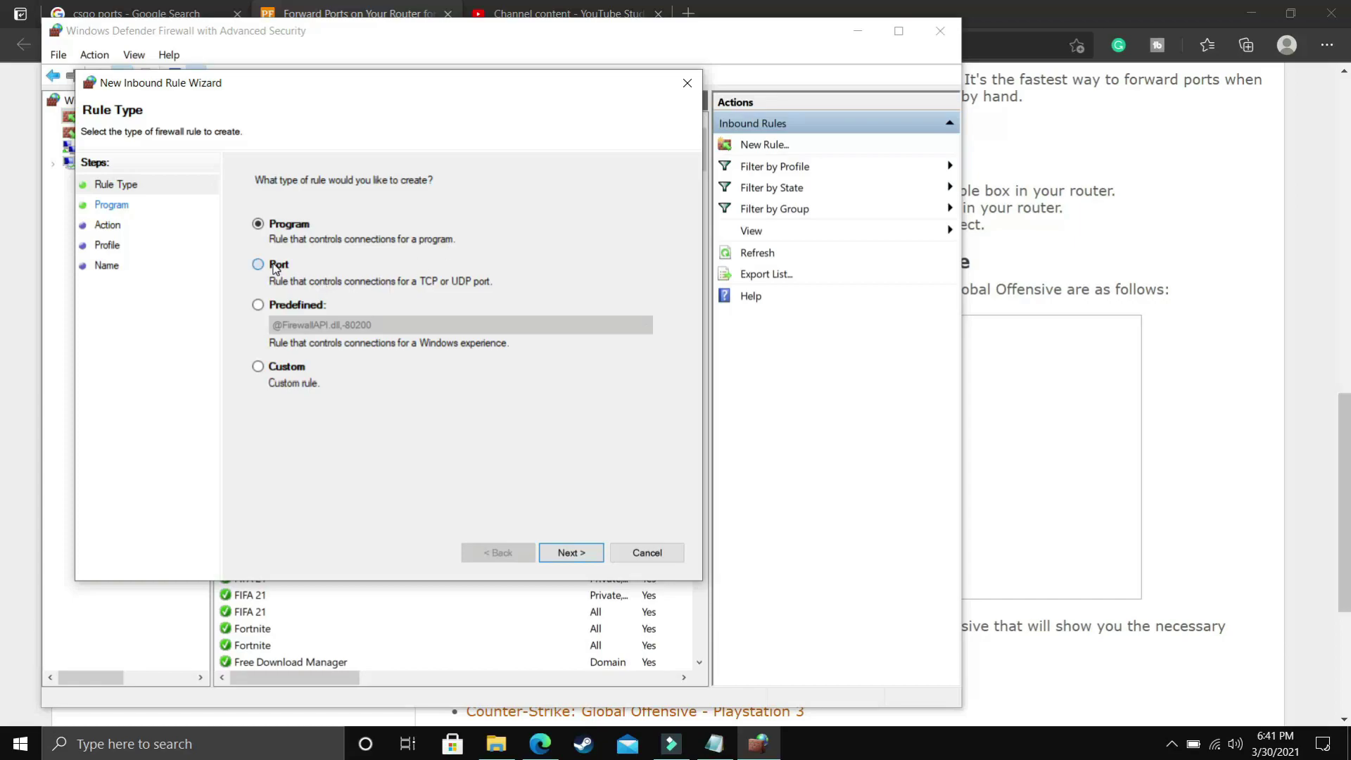
{"action": "left_click", "coordinate": [557, 551]}
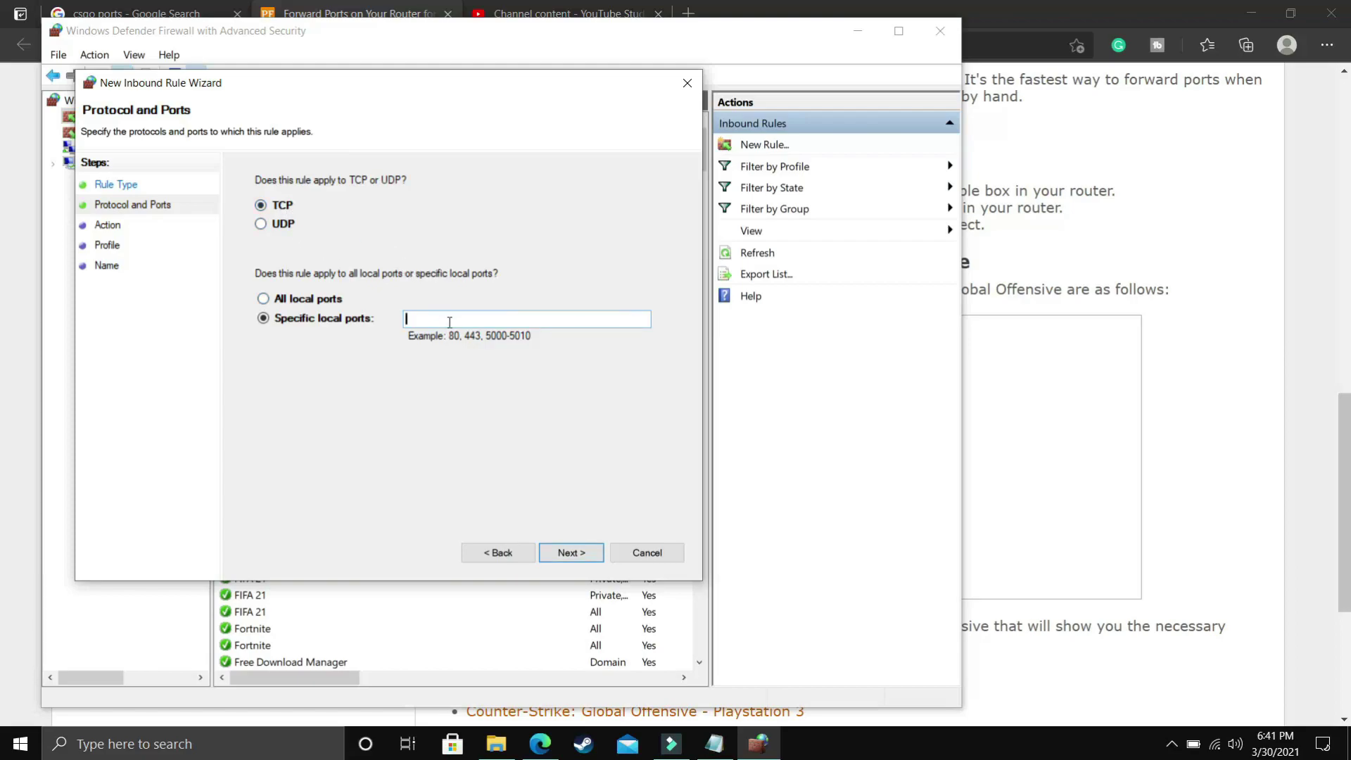
{"action": "key", "text": "ctrl+v"}
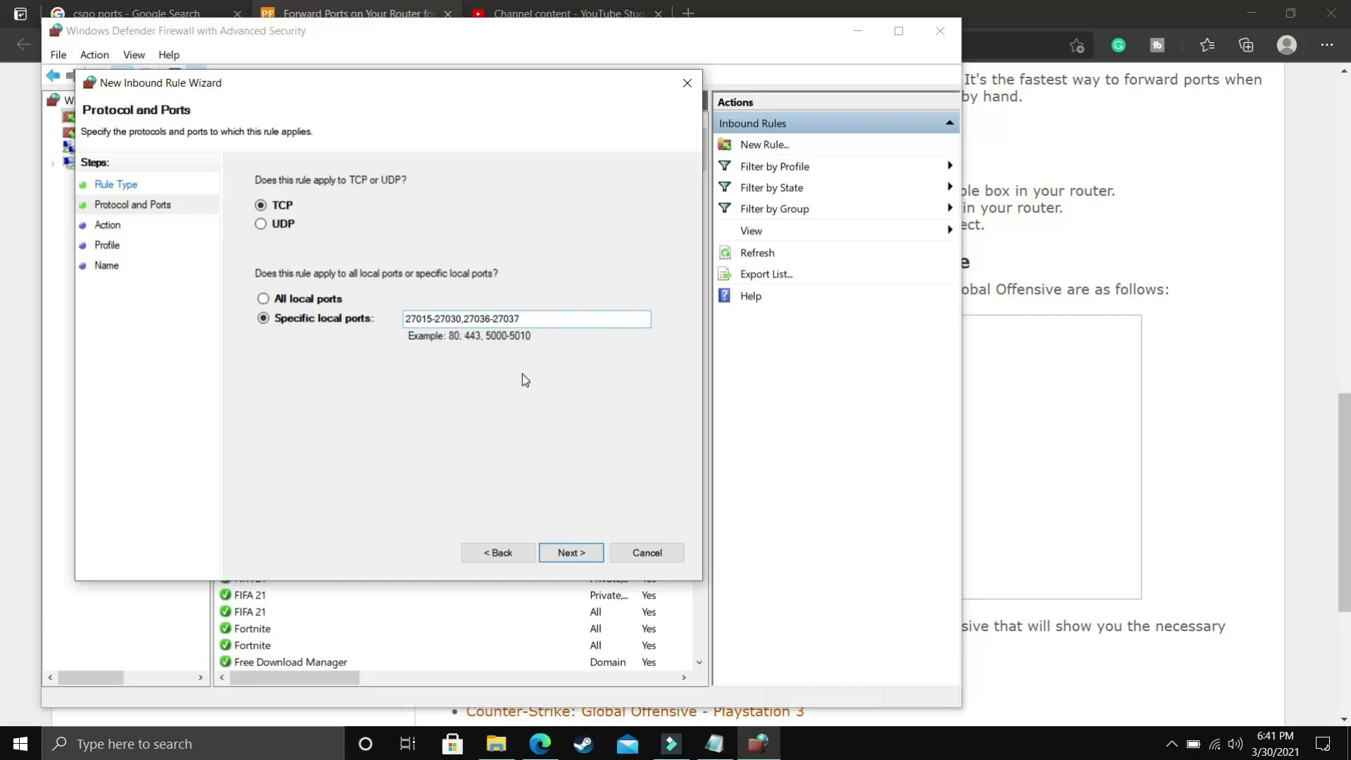
{"action": "left_click", "coordinate": [589, 554]}
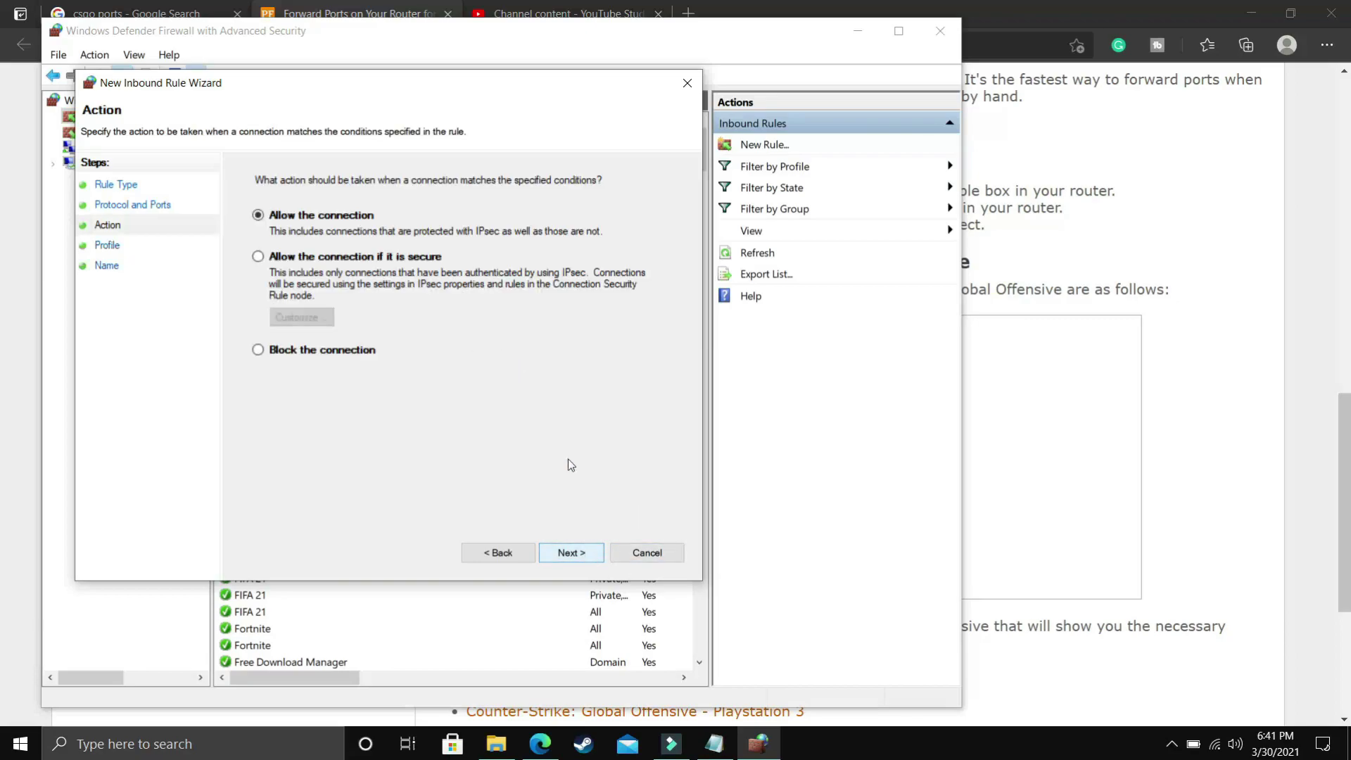
{"action": "left_click", "coordinate": [557, 557]}
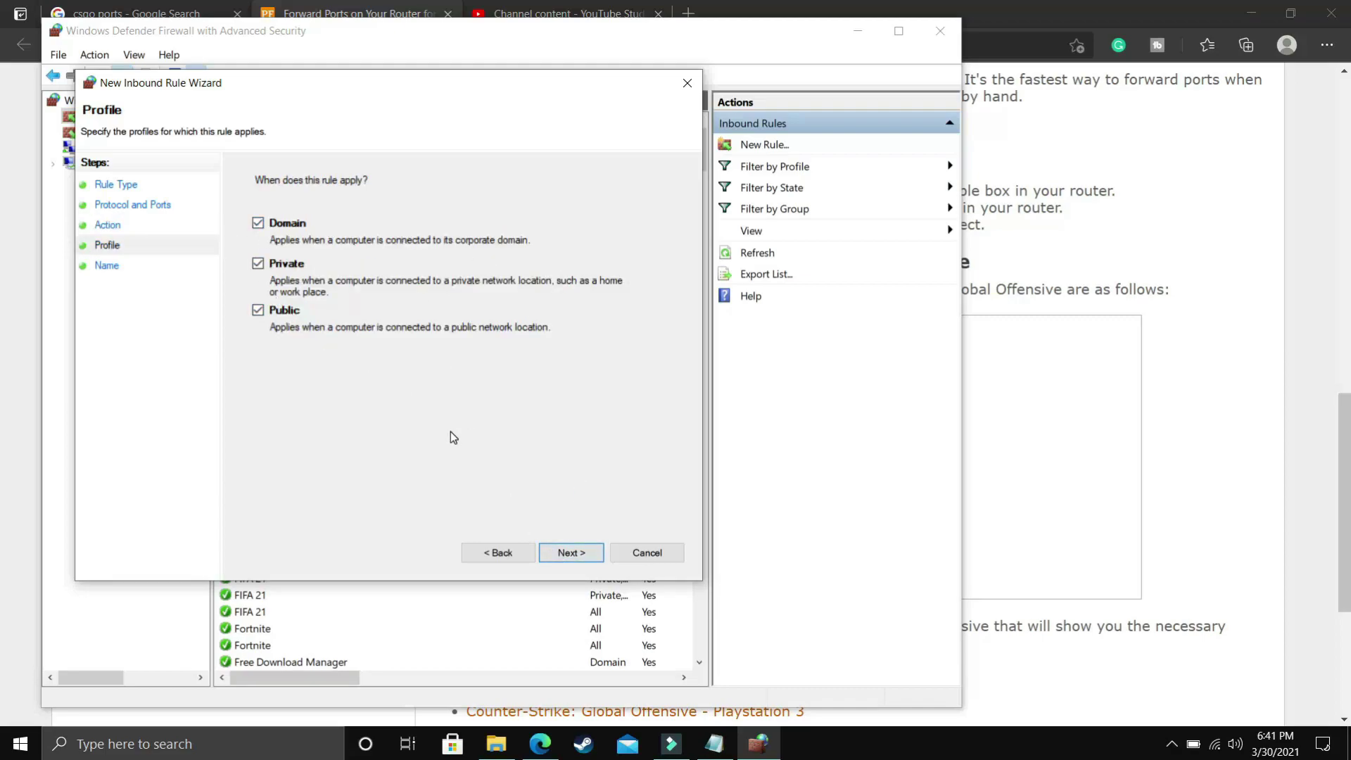
{"action": "left_click", "coordinate": [571, 552]}
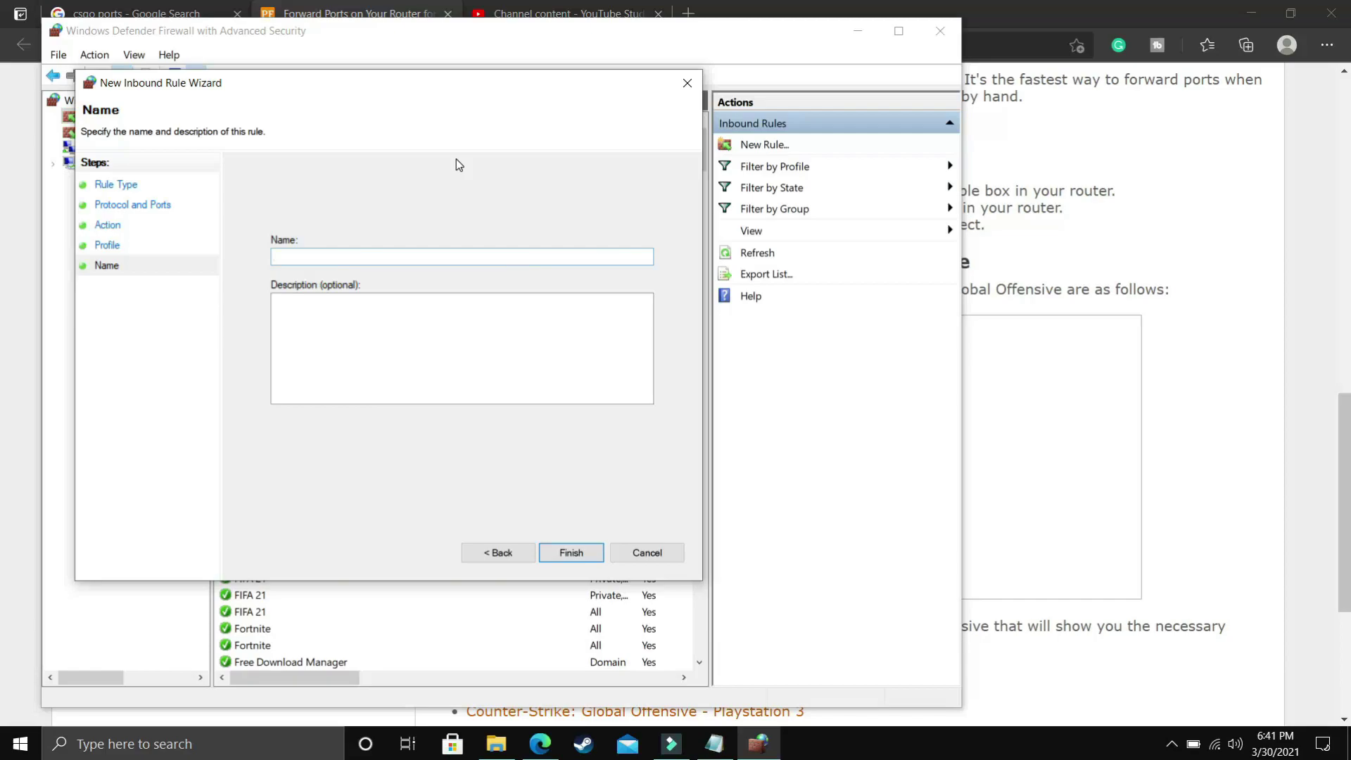
{"action": "type", "text": "CSGO"}
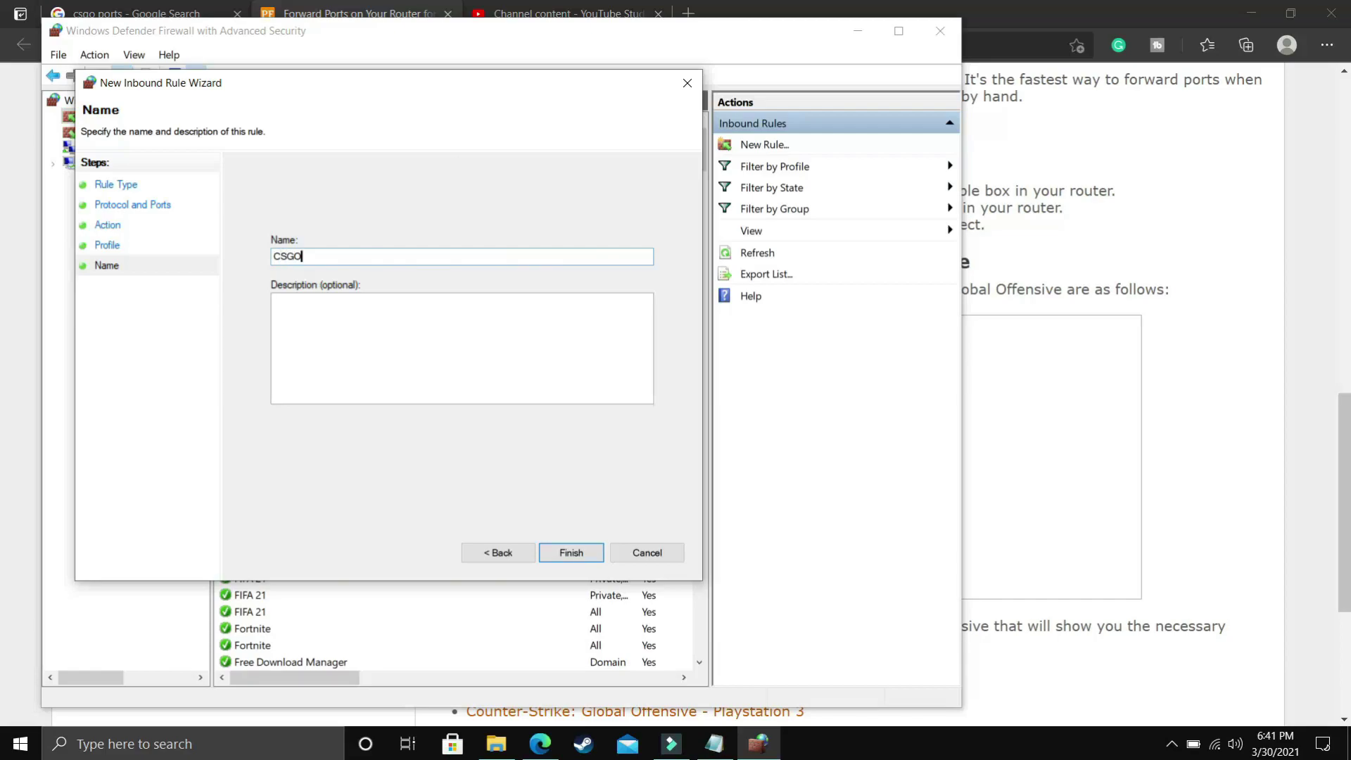
{"action": "left_click", "coordinate": [572, 553]}
{"action": "left_click", "coordinate": [1111, 367]}
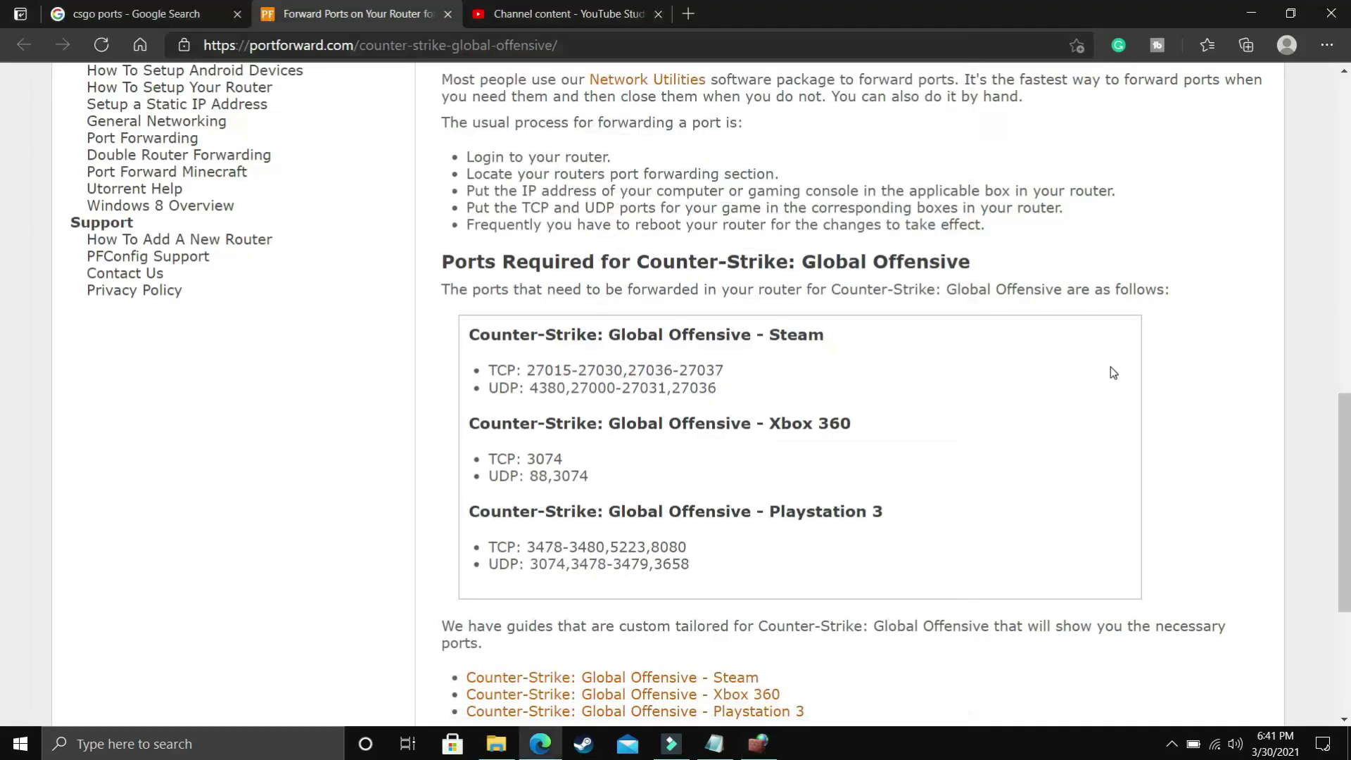
{"action": "left_click_drag", "start_coordinate": [529, 387], "coordinate": [773, 392]}
{"action": "key", "text": "ctrl+c"}
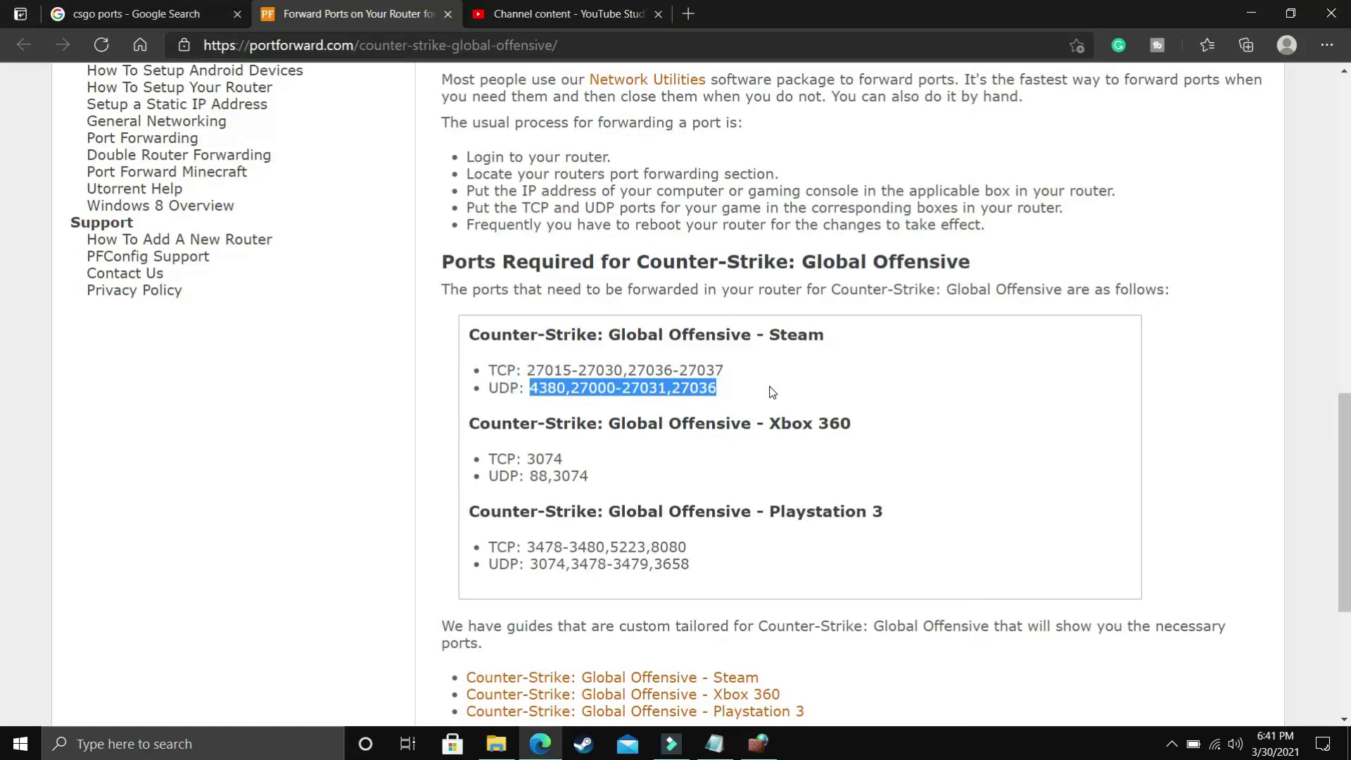
{"action": "left_click", "coordinate": [759, 744]}
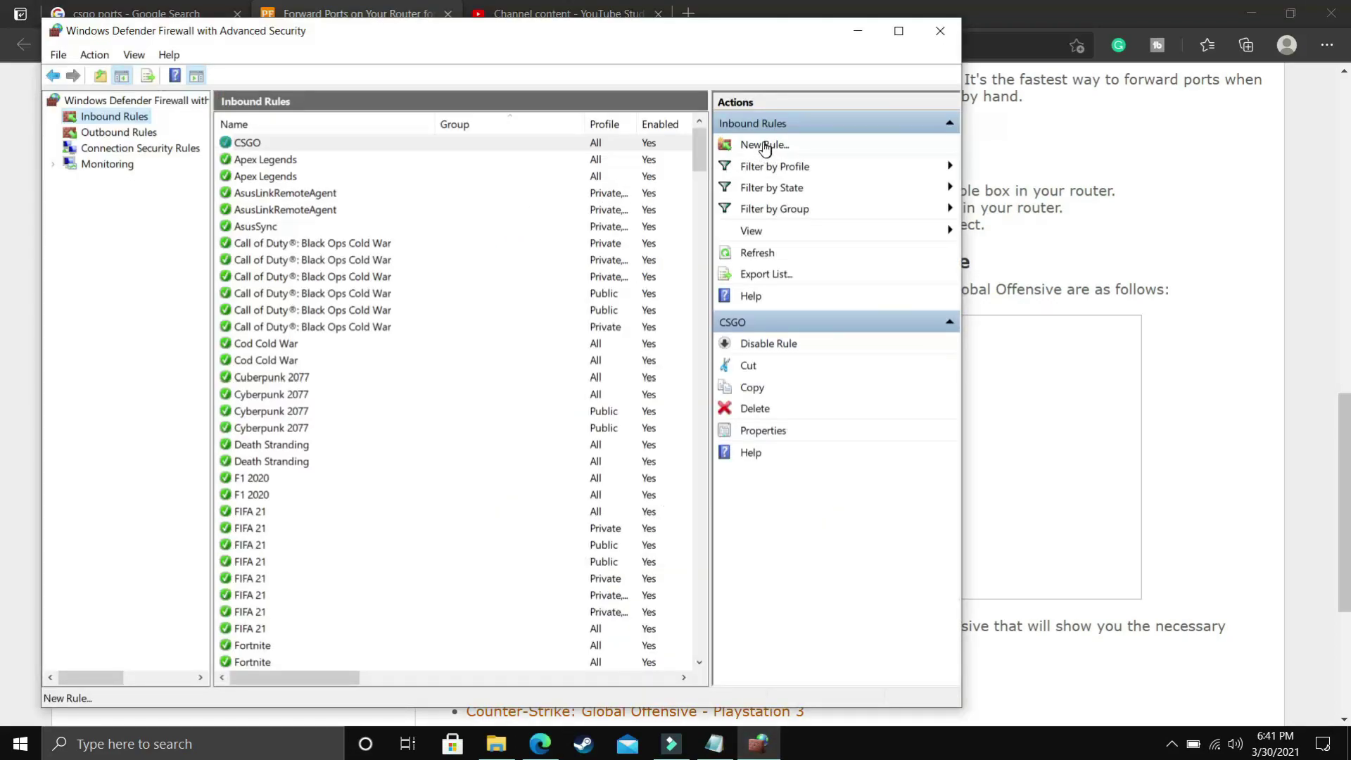
{"action": "left_click", "coordinate": [767, 145]}
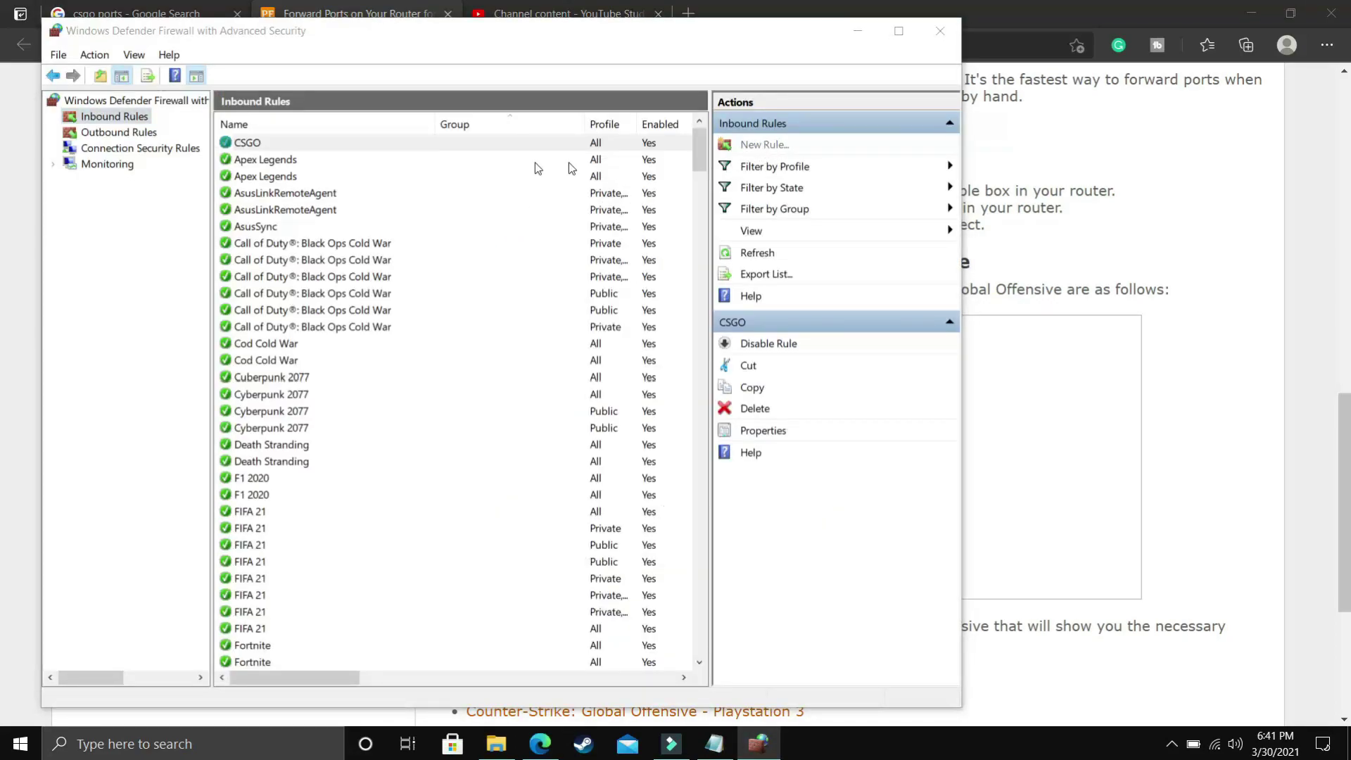
{"action": "left_click", "coordinate": [295, 288]}
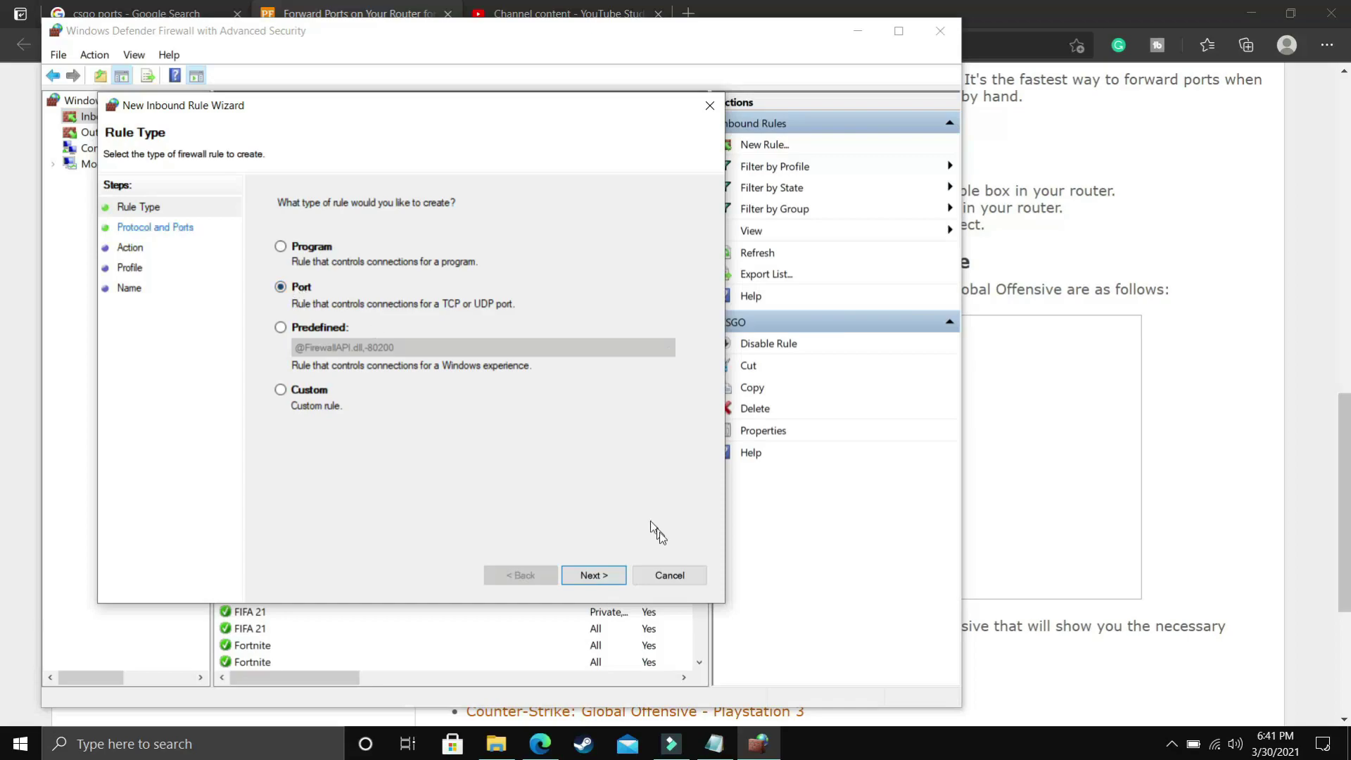
{"action": "left_click", "coordinate": [582, 581]}
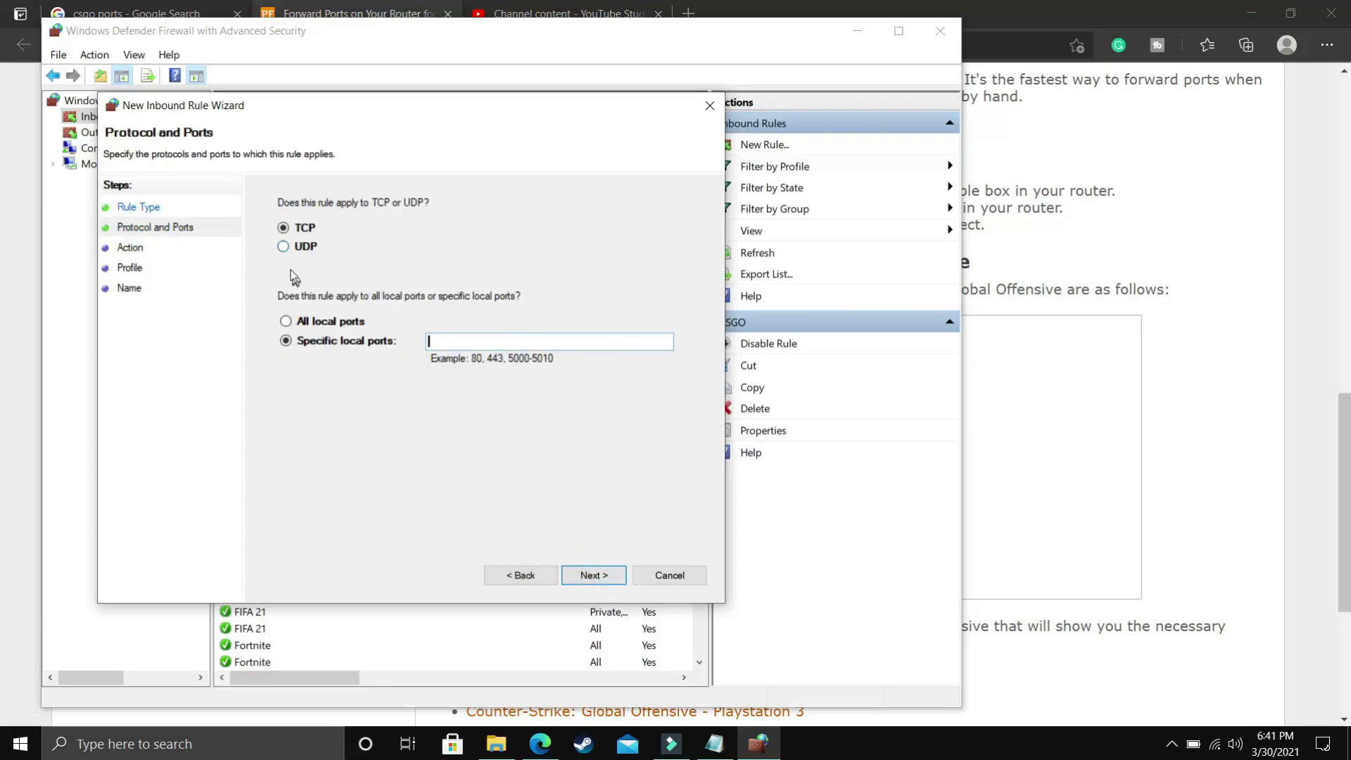
{"action": "left_click", "coordinate": [296, 248]}
{"action": "left_click", "coordinate": [492, 342]}
{"action": "key", "text": "ctrl+v"}
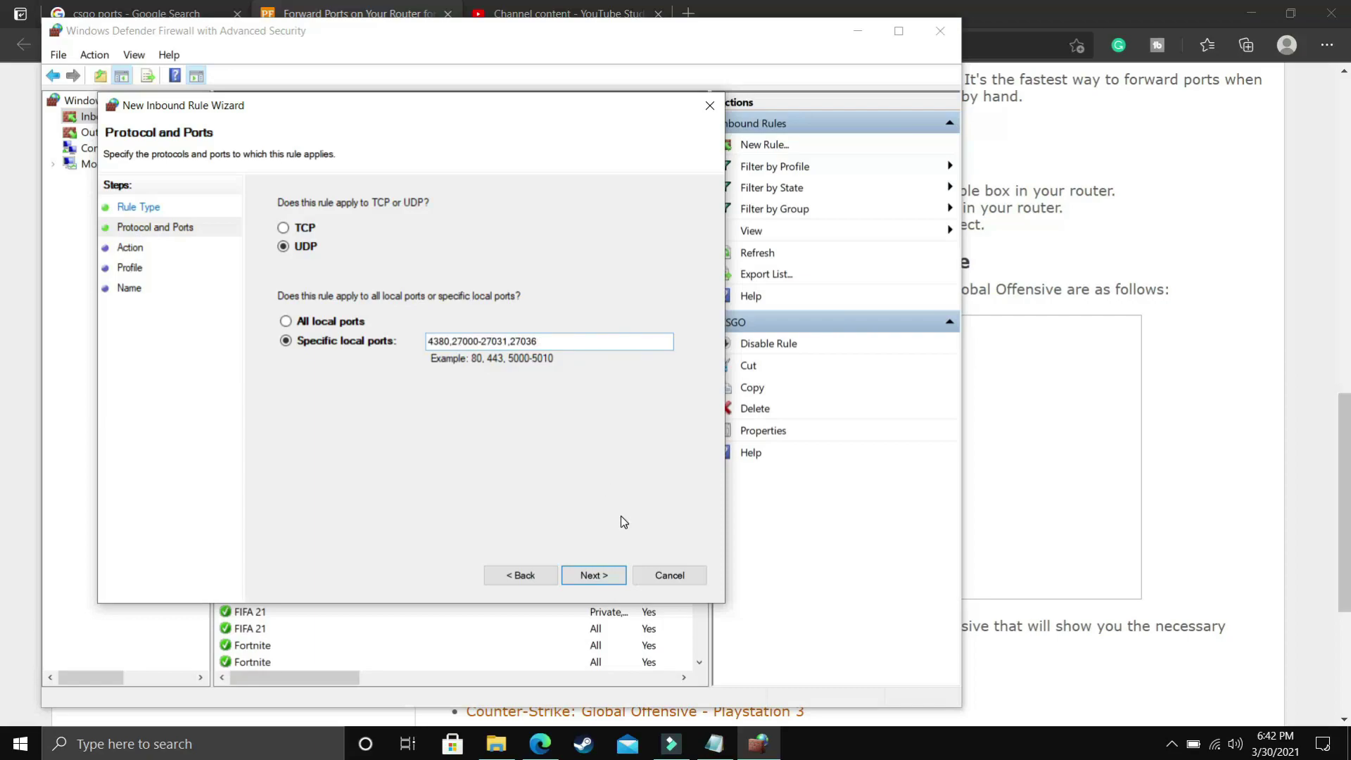
{"action": "left_click", "coordinate": [598, 576]}
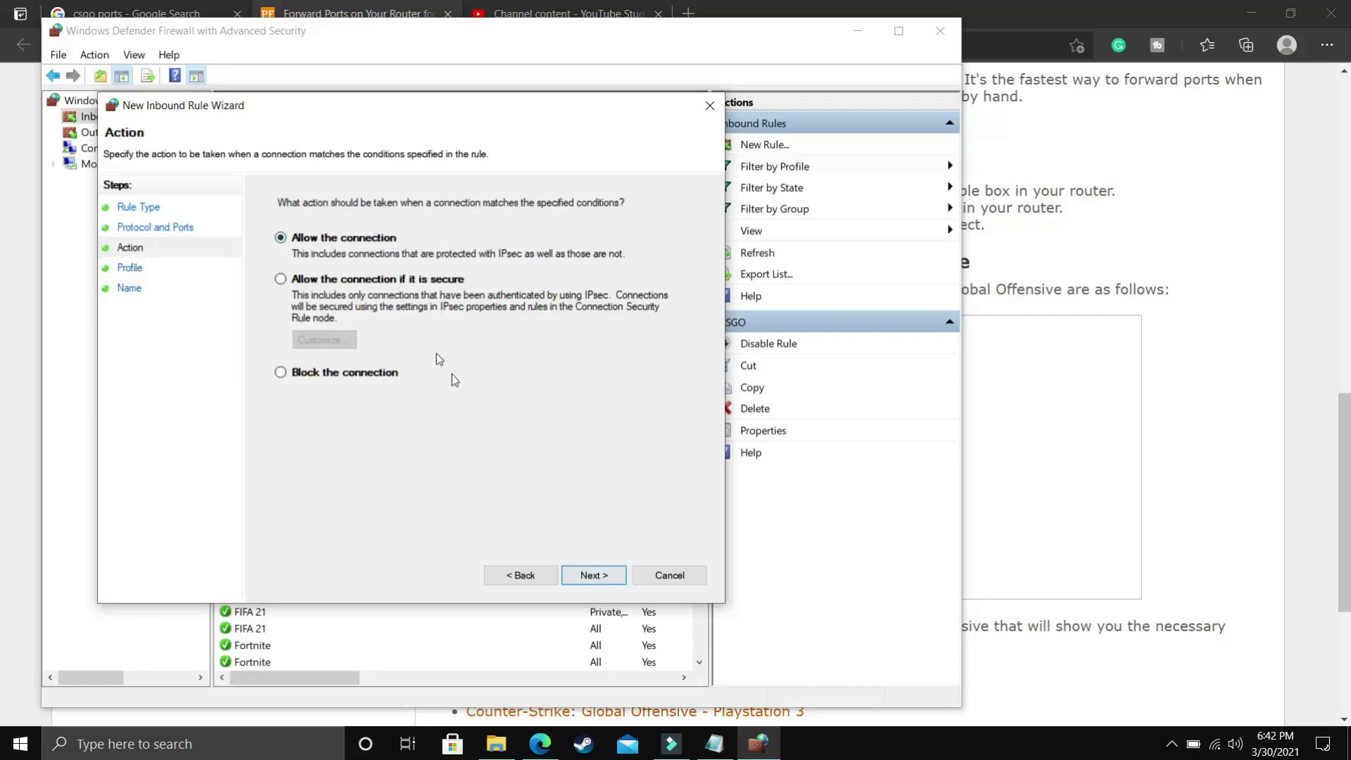
{"action": "left_click", "coordinate": [595, 575]}
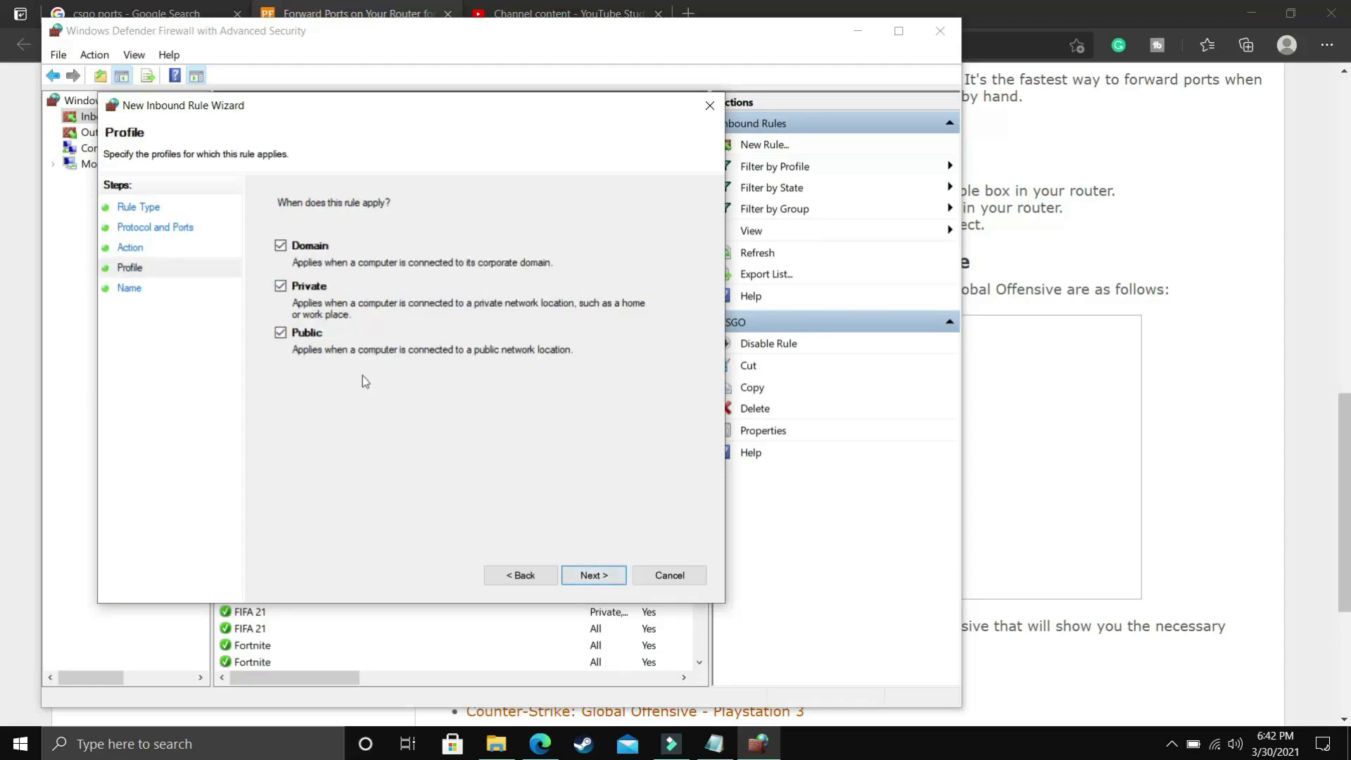
{"action": "left_click", "coordinate": [593, 575]}
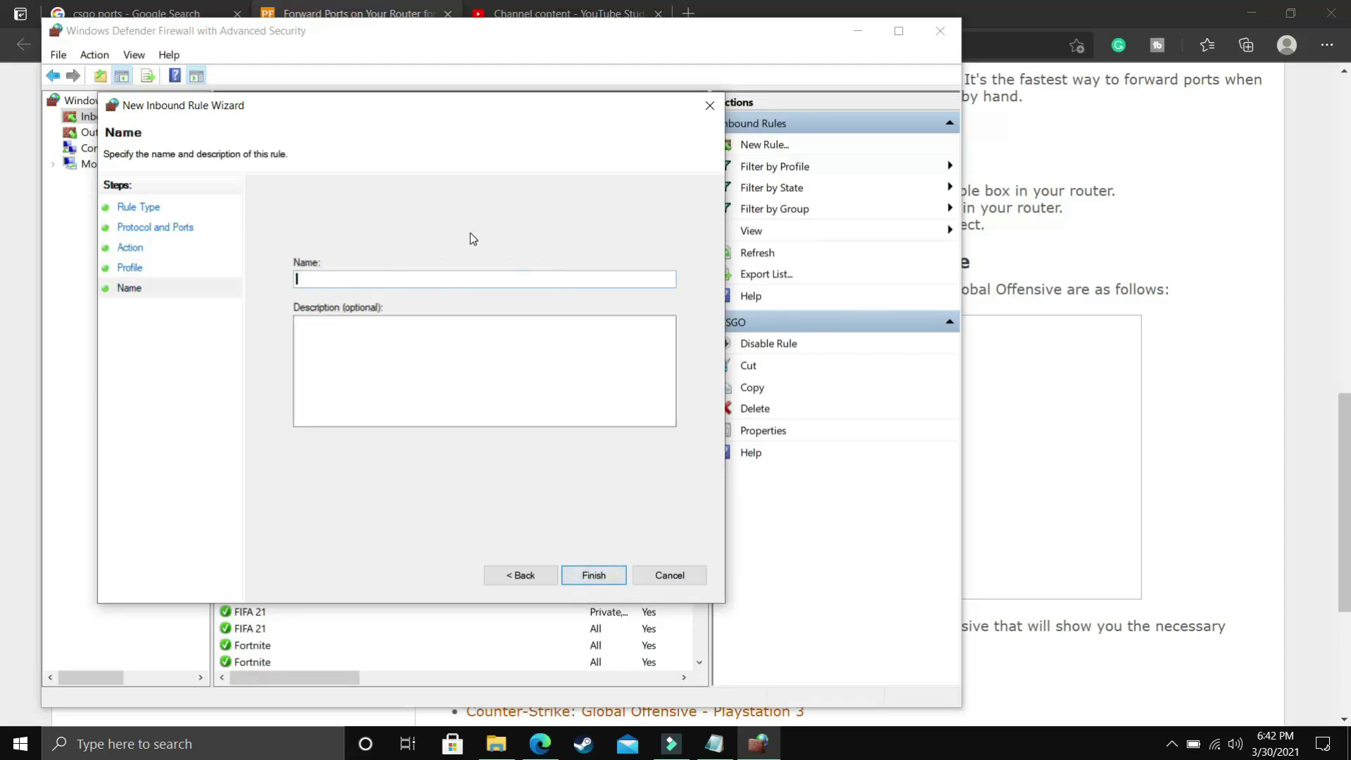
{"action": "type", "text": "CSGO"}
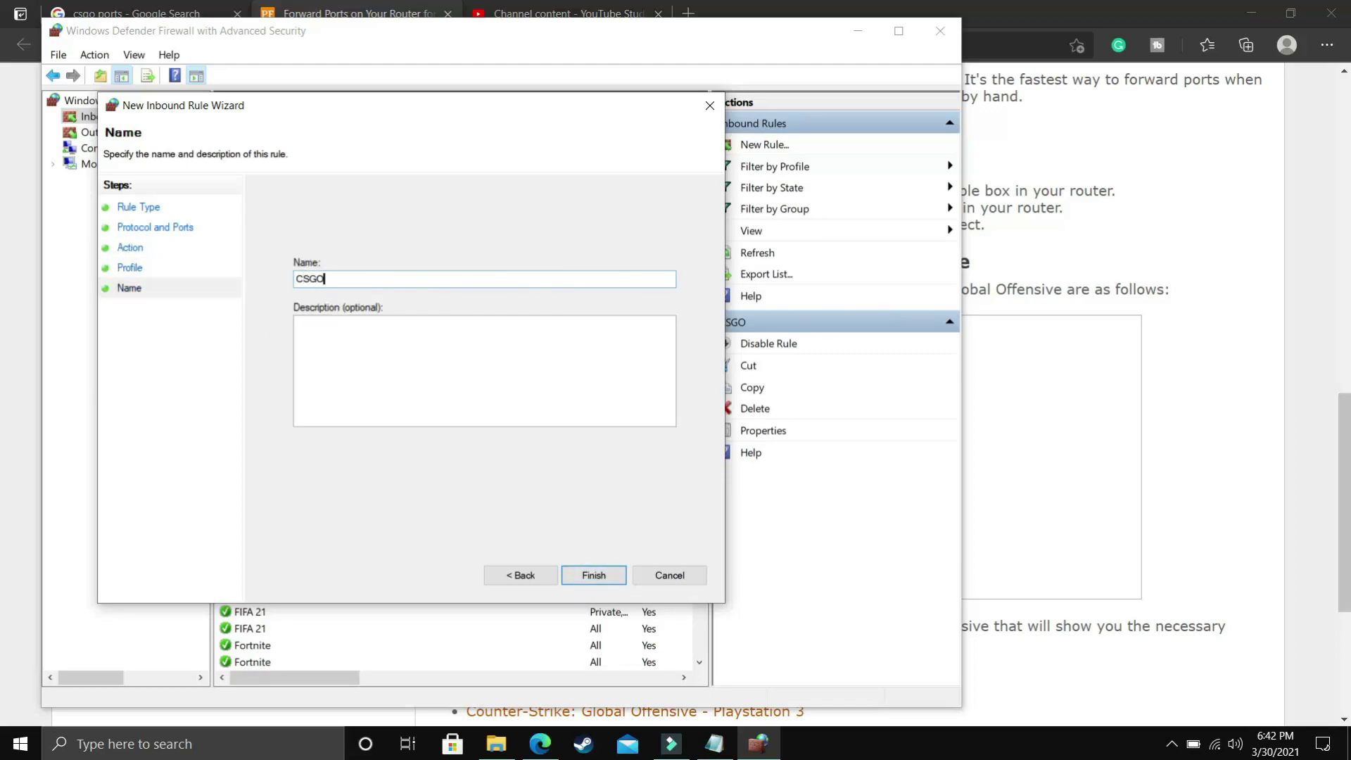
{"action": "left_click", "coordinate": [593, 575]}
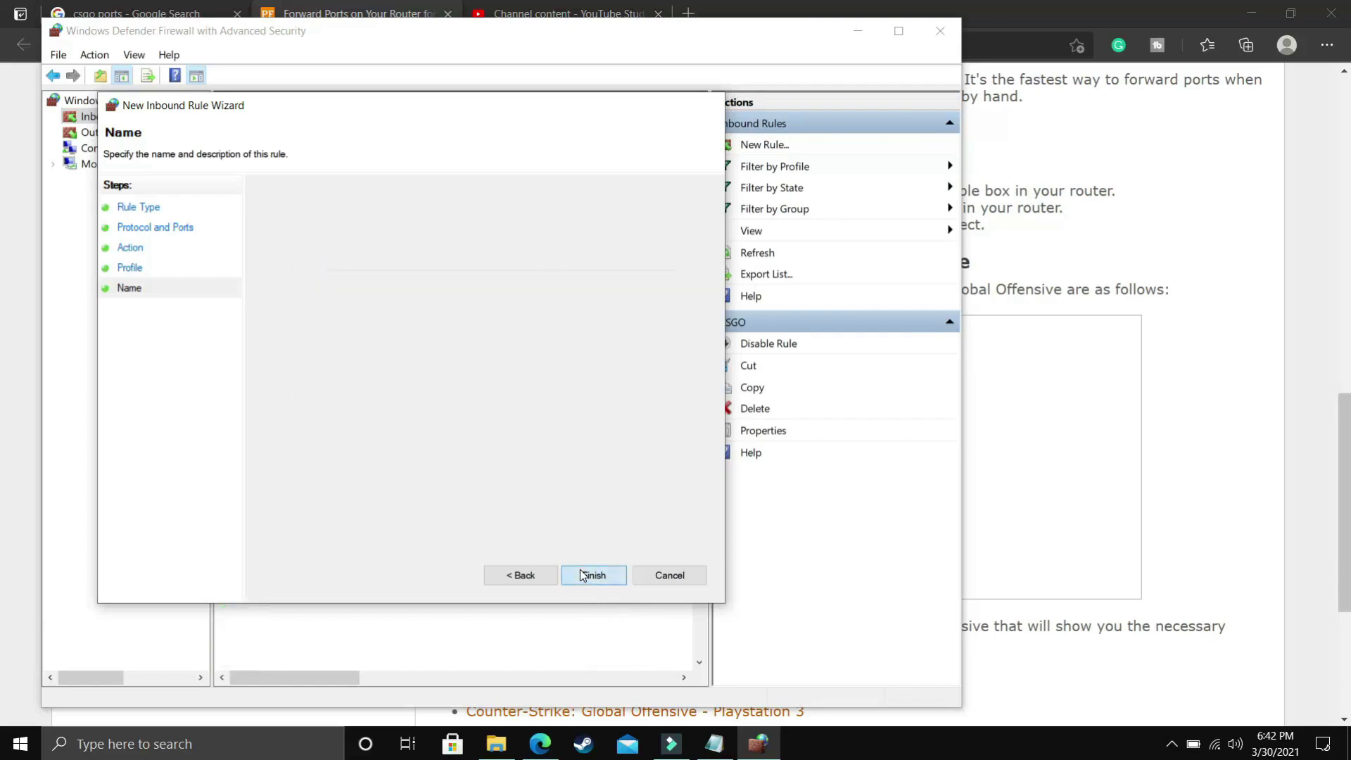
{"action": "left_click", "coordinate": [939, 23]}
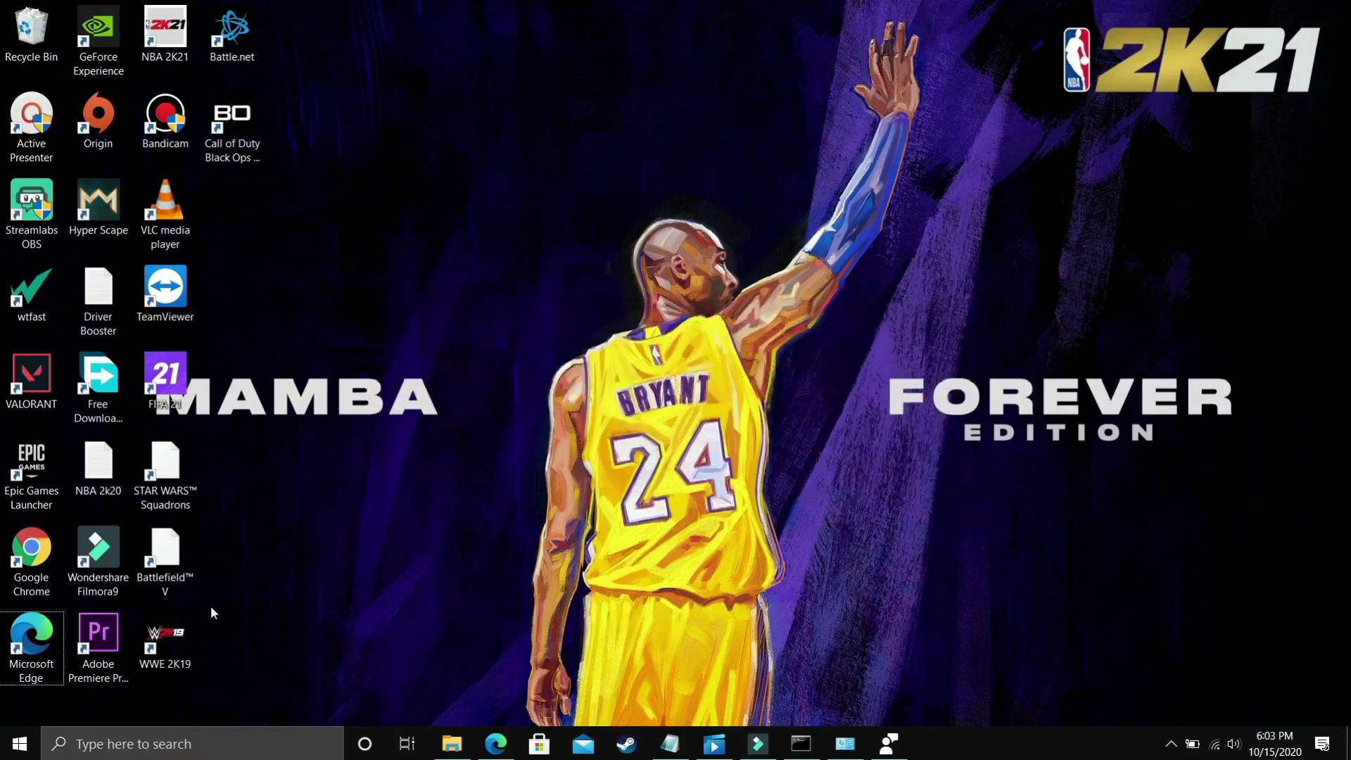
Step: Search Windows for 'cmd' to find Command Prompt
{"action": "left_click", "coordinate": [260, 750]}
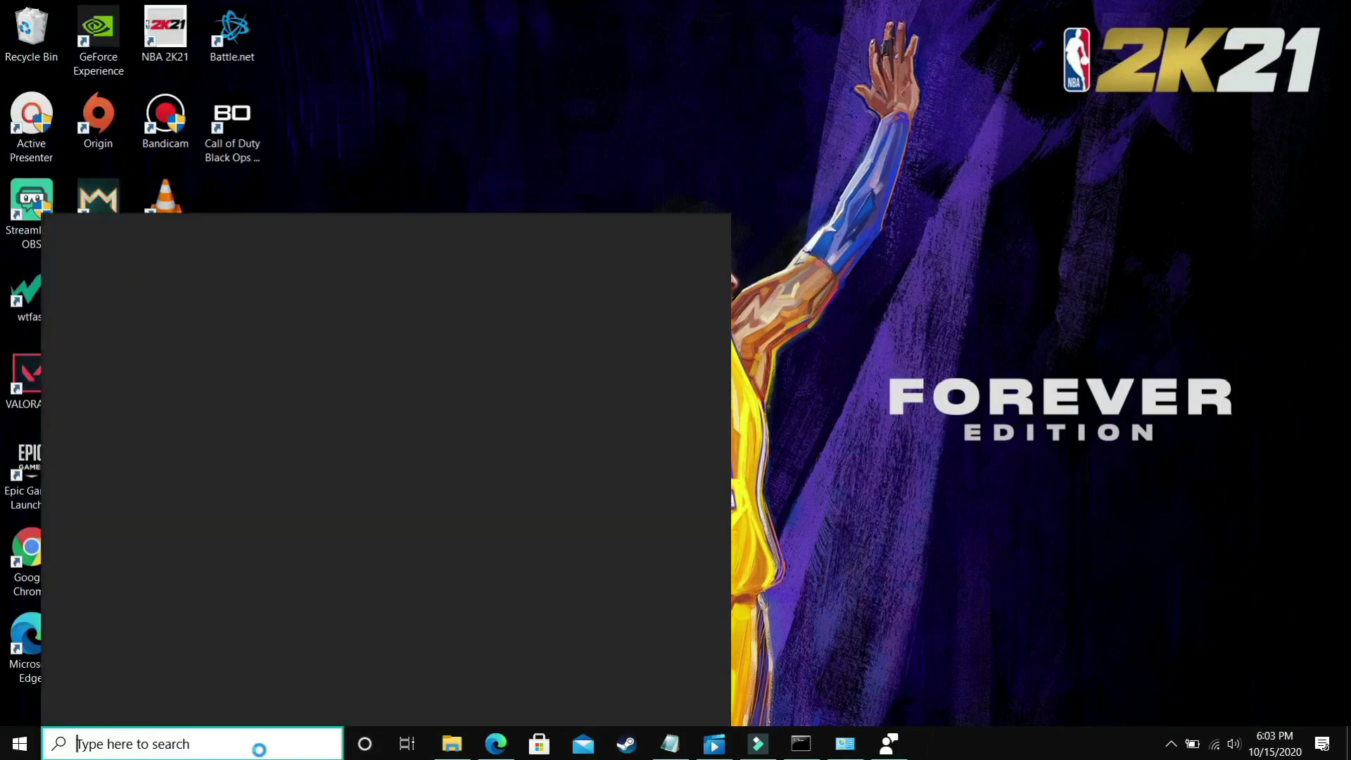
{"action": "type", "text": "cmd"}
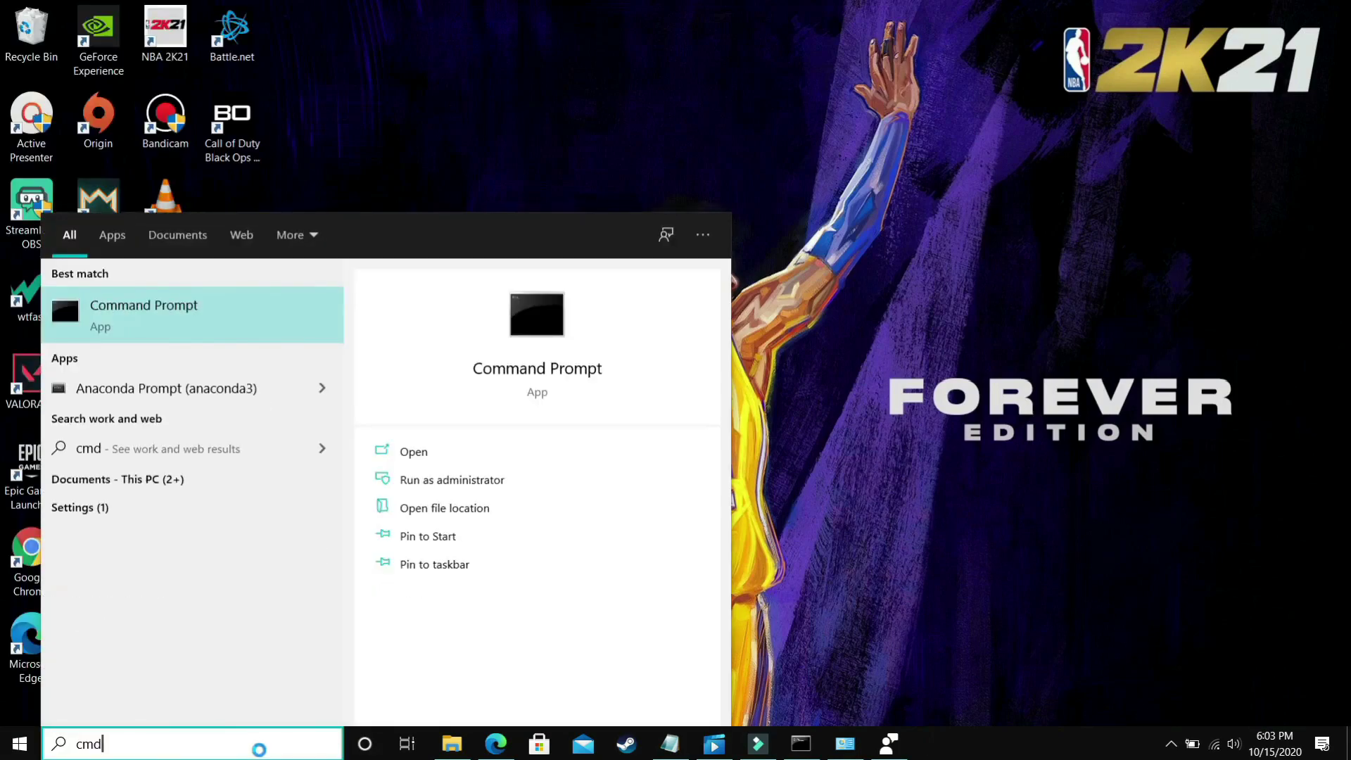
Step: Open Command Prompt and run ipconfig /flushdns to clear the DNS resolver cache
{"action": "left_click", "coordinate": [144, 313]}
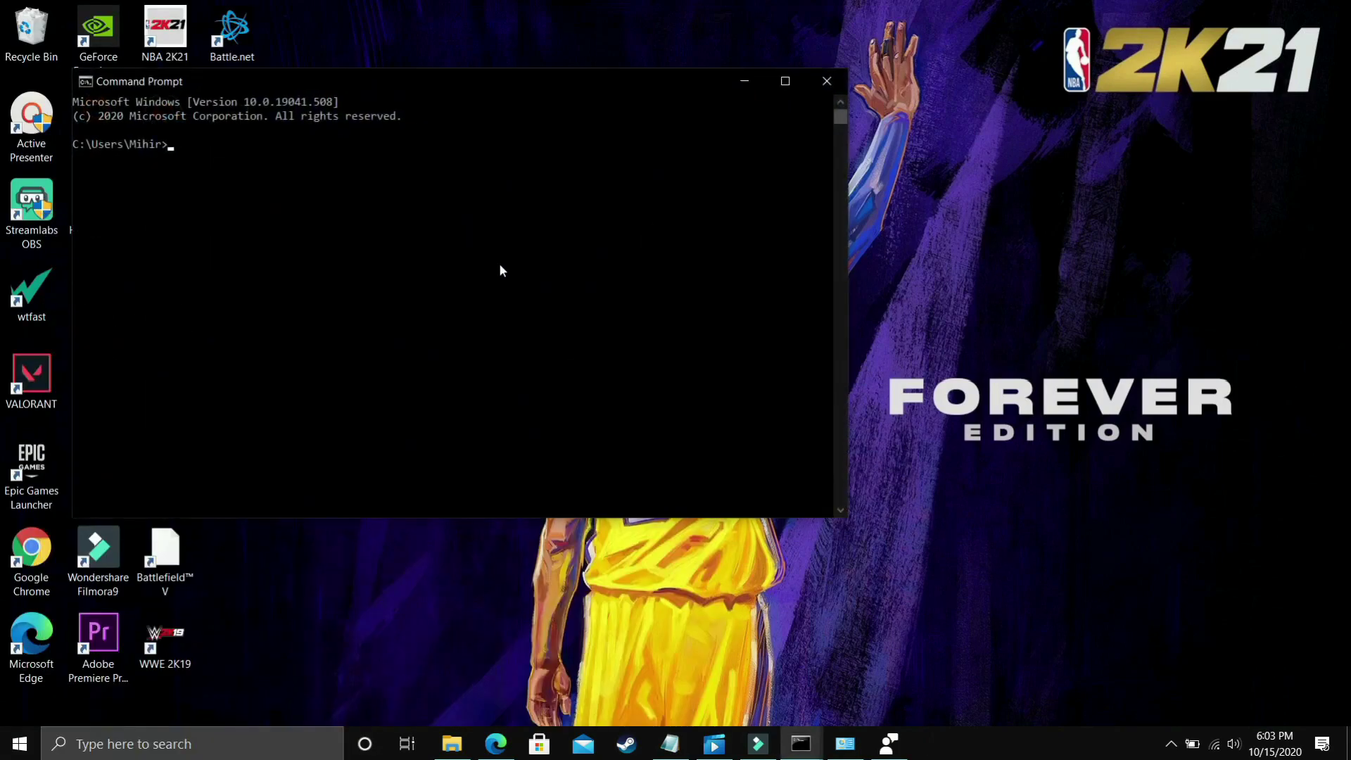
{"action": "type", "text": "ipconfig /flushdns"}
{"action": "key", "text": "Return"}
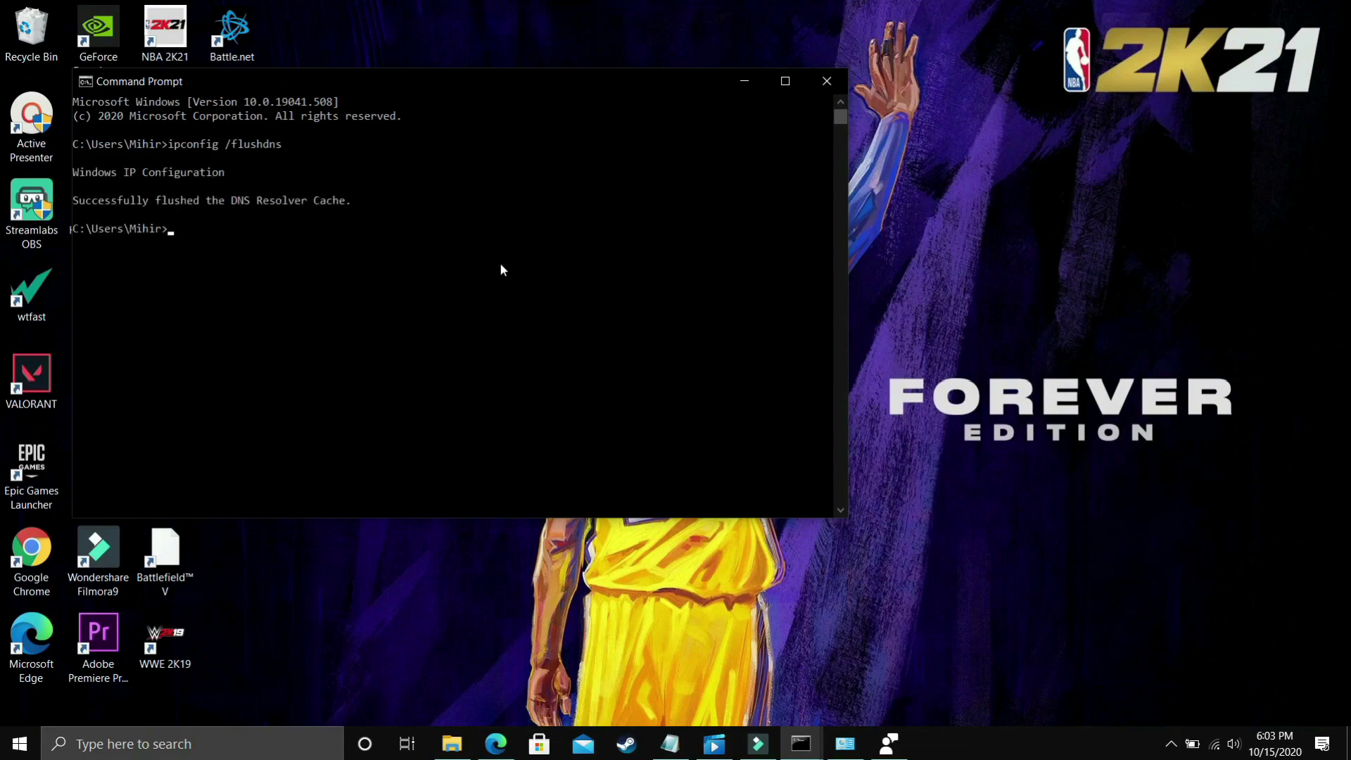